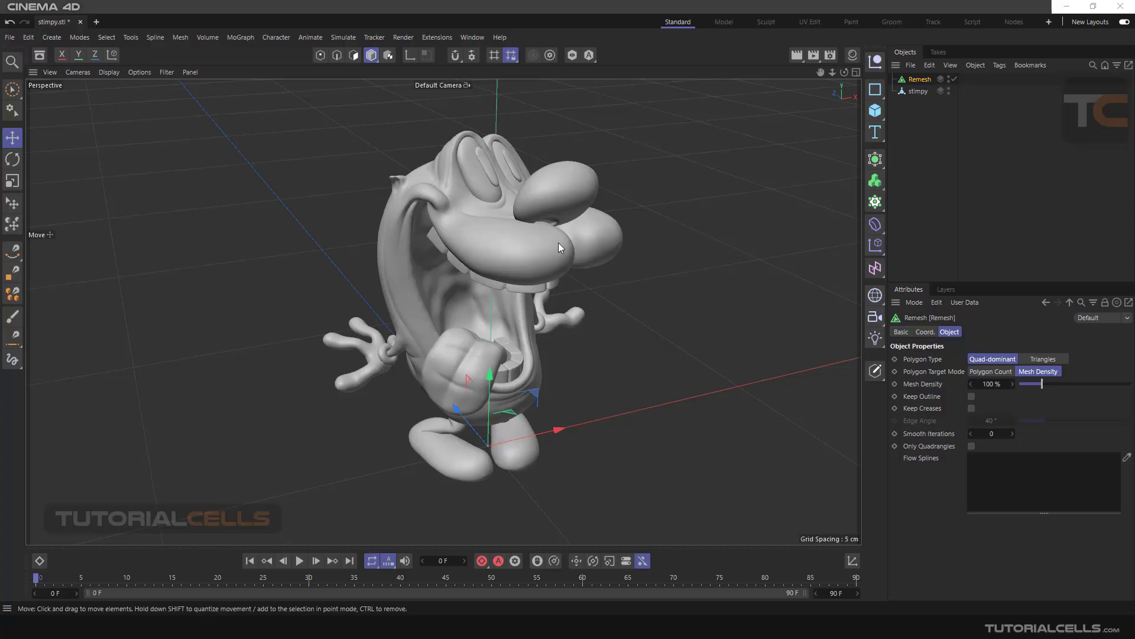
{"action": "left_click", "coordinate": [876, 159]}
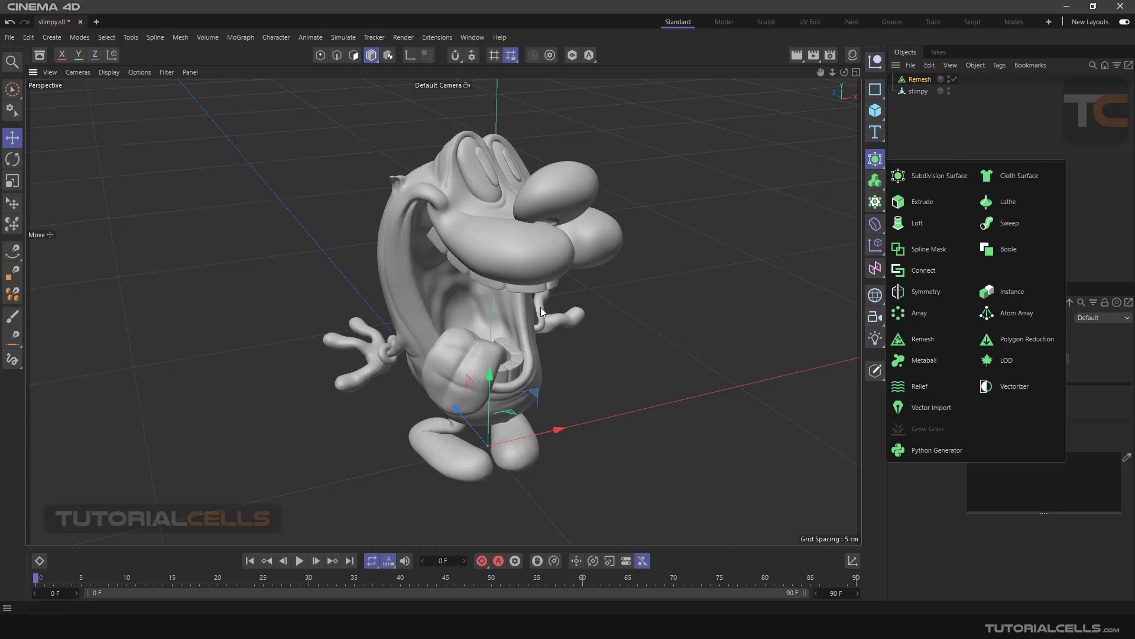
{"action": "left_click", "coordinate": [491, 265]}
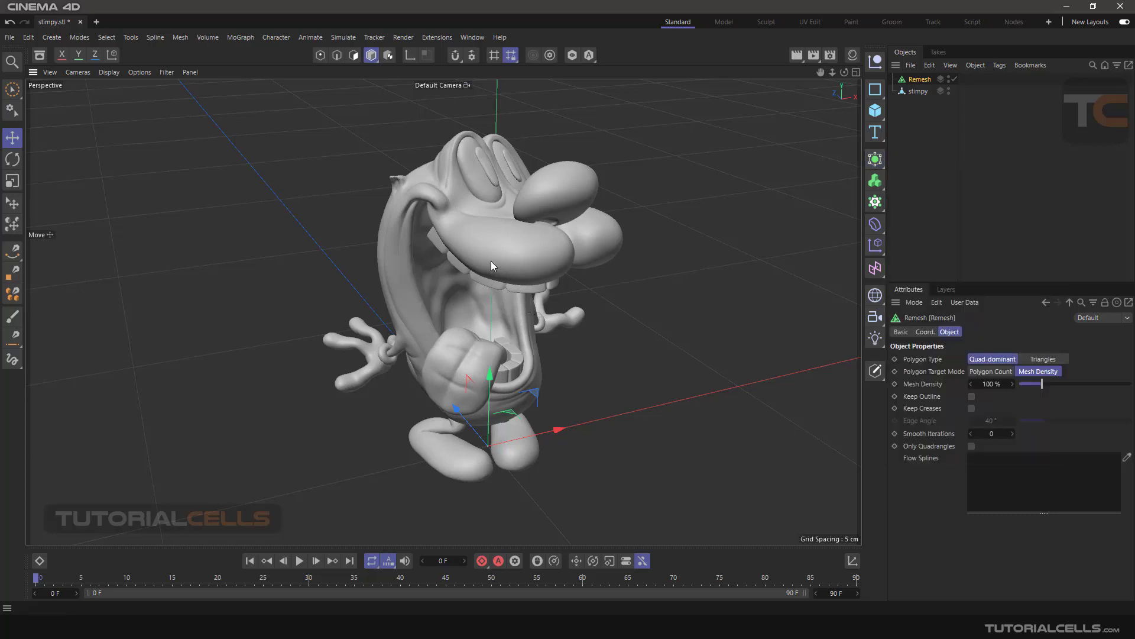
Change the viewport shading so the stimpy model shows its polygon edge lines.
{"action": "scroll", "coordinate": [472, 286], "scroll_direction": "up", "scroll_amount": 6}
{"action": "scroll", "coordinate": [498, 277], "scroll_direction": "down", "scroll_amount": 3}
{"action": "scroll", "coordinate": [498, 277], "scroll_direction": "up", "scroll_amount": 3}
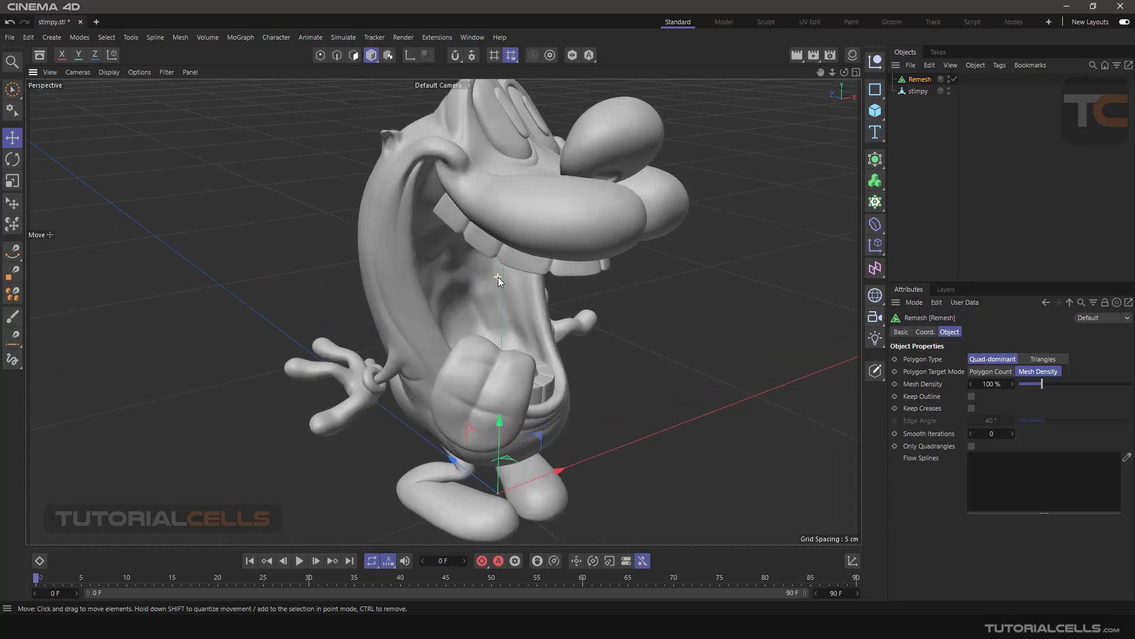
{"action": "scroll", "coordinate": [498, 277], "scroll_direction": "up", "scroll_amount": 2}
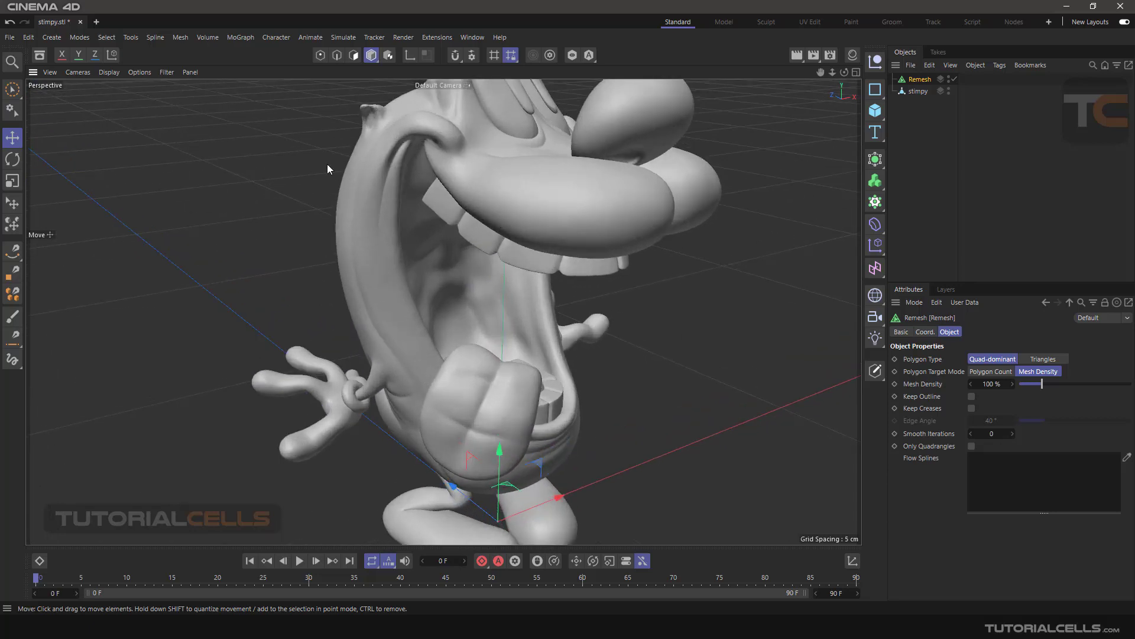
{"action": "left_click", "coordinate": [108, 72]}
{"action": "left_click", "coordinate": [137, 106]}
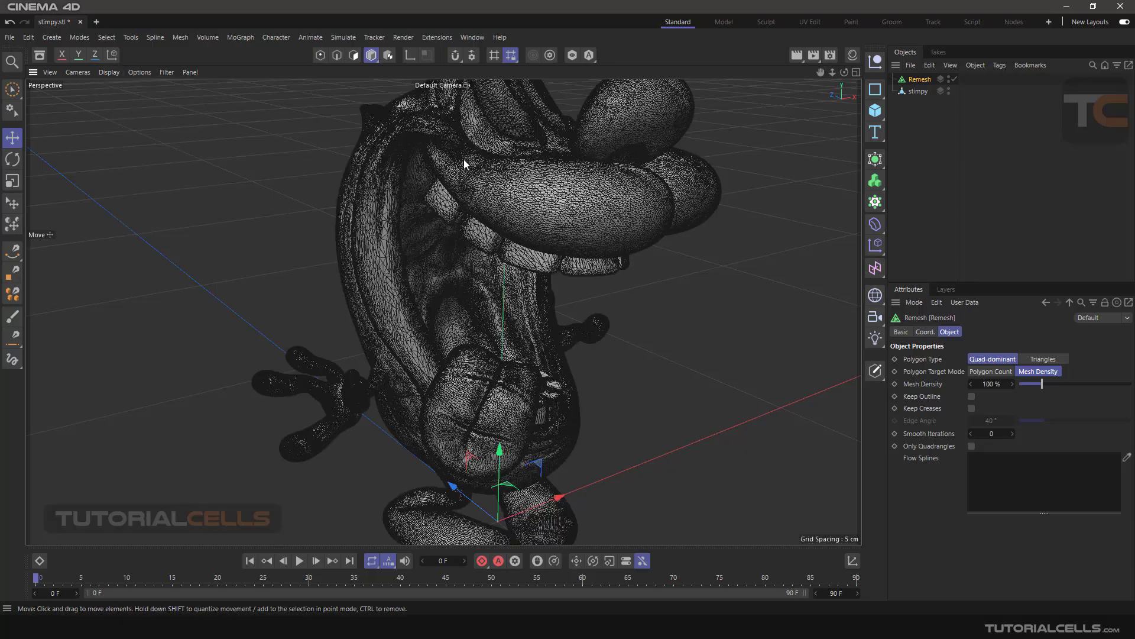
Examine the polygon layout of the stimpy model up close around its nose, mouth and teeth.
{"action": "scroll", "coordinate": [634, 194], "scroll_direction": "up", "scroll_amount": 8}
{"action": "scroll", "coordinate": [596, 208], "scroll_direction": "down", "scroll_amount": 2}
{"action": "scroll", "coordinate": [597, 209], "scroll_direction": "up", "scroll_amount": 2}
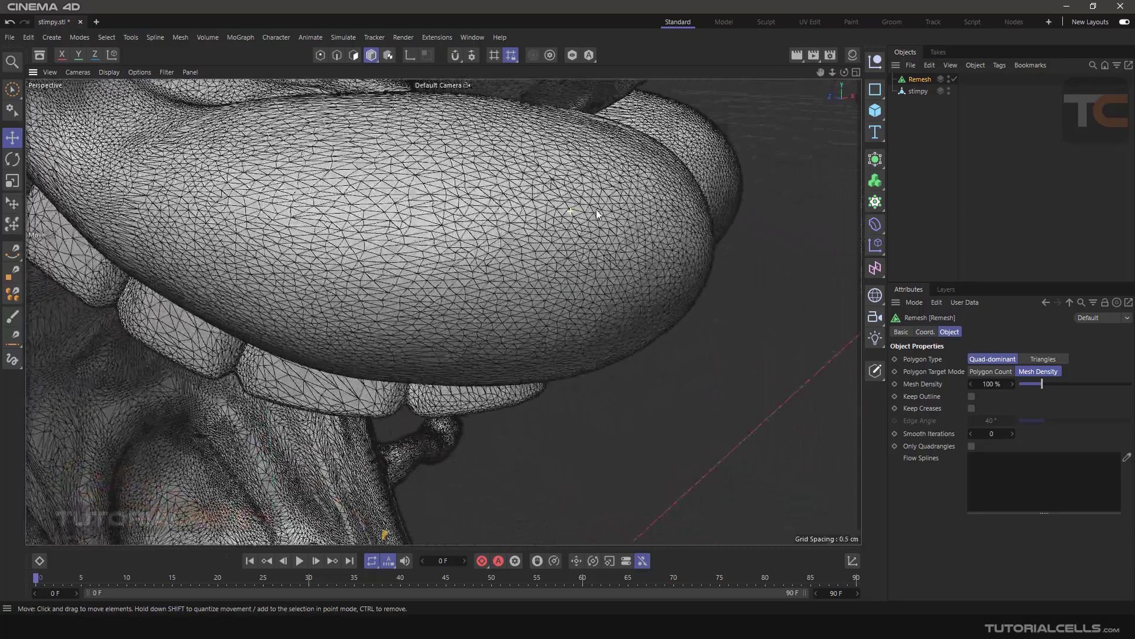
{"action": "scroll", "coordinate": [596, 208], "scroll_direction": "up", "scroll_amount": 1}
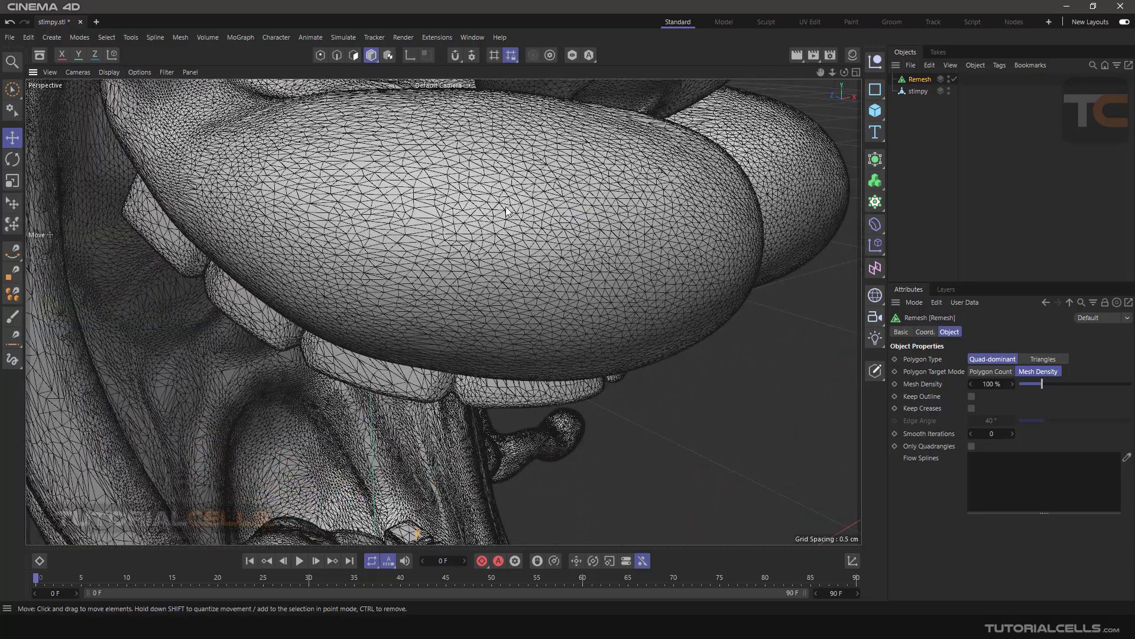
{"action": "scroll", "coordinate": [524, 200], "scroll_direction": "down", "scroll_amount": 3}
{"action": "scroll", "coordinate": [524, 208], "scroll_direction": "down", "scroll_amount": 3}
{"action": "scroll", "coordinate": [514, 203], "scroll_direction": "down", "scroll_amount": 2}
{"action": "scroll", "coordinate": [520, 204], "scroll_direction": "up", "scroll_amount": 2}
{"action": "scroll", "coordinate": [523, 202], "scroll_direction": "down", "scroll_amount": 2}
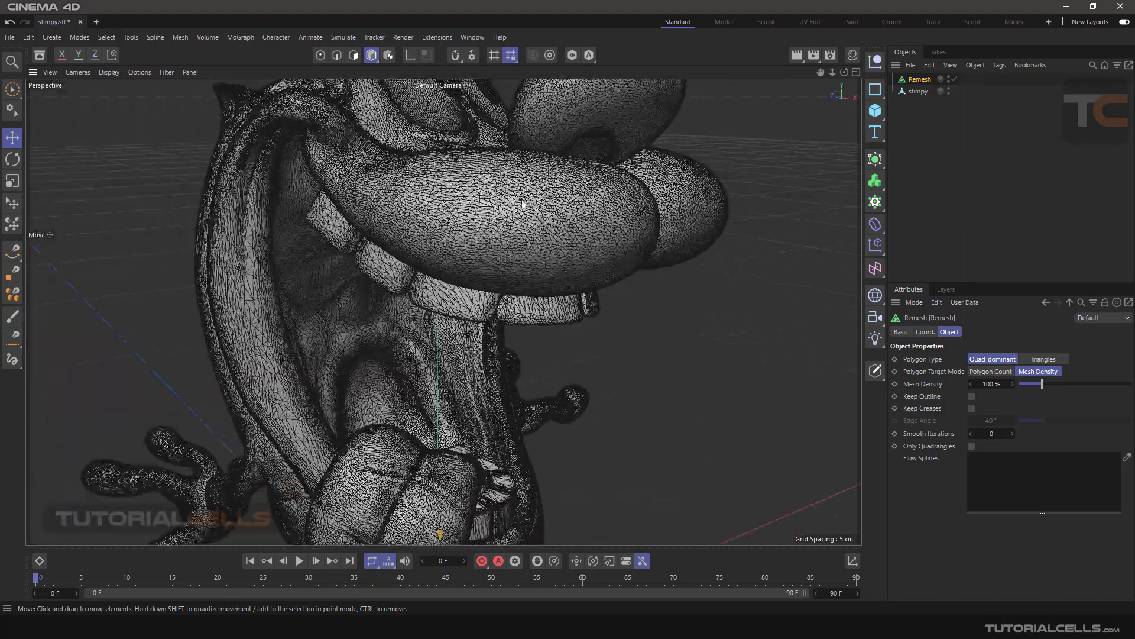
{"action": "scroll", "coordinate": [527, 241], "scroll_direction": "down", "scroll_amount": 3}
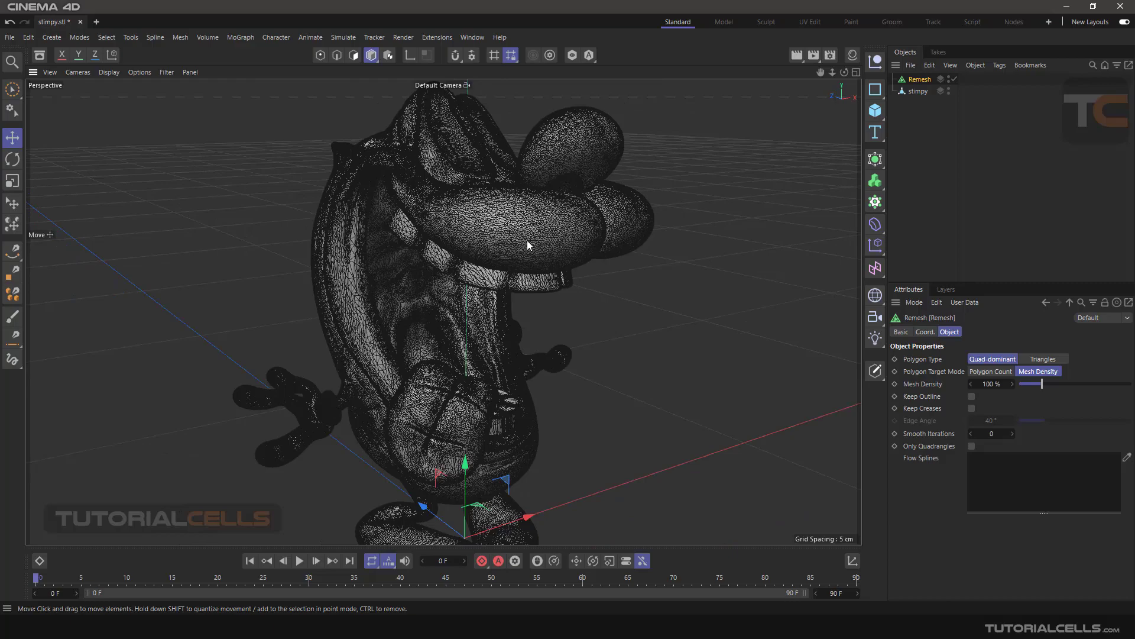
{"action": "scroll", "coordinate": [527, 240], "scroll_direction": "up", "scroll_amount": 3}
{"action": "scroll", "coordinate": [527, 240], "scroll_direction": "down", "scroll_amount": 2}
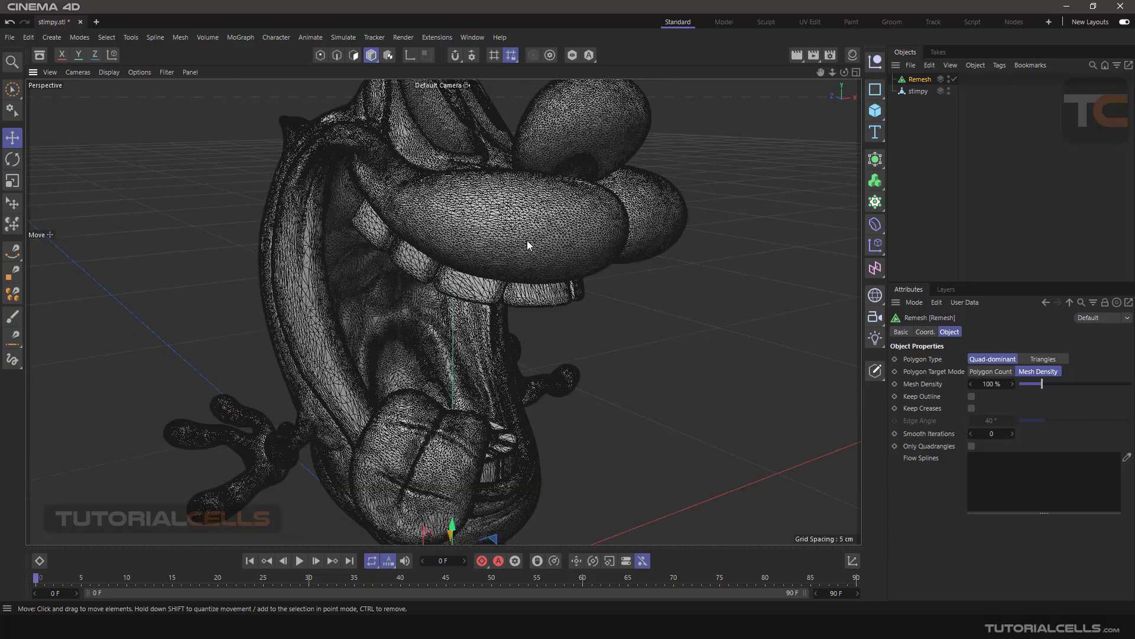
{"action": "scroll", "coordinate": [519, 207], "scroll_direction": "down", "scroll_amount": 2}
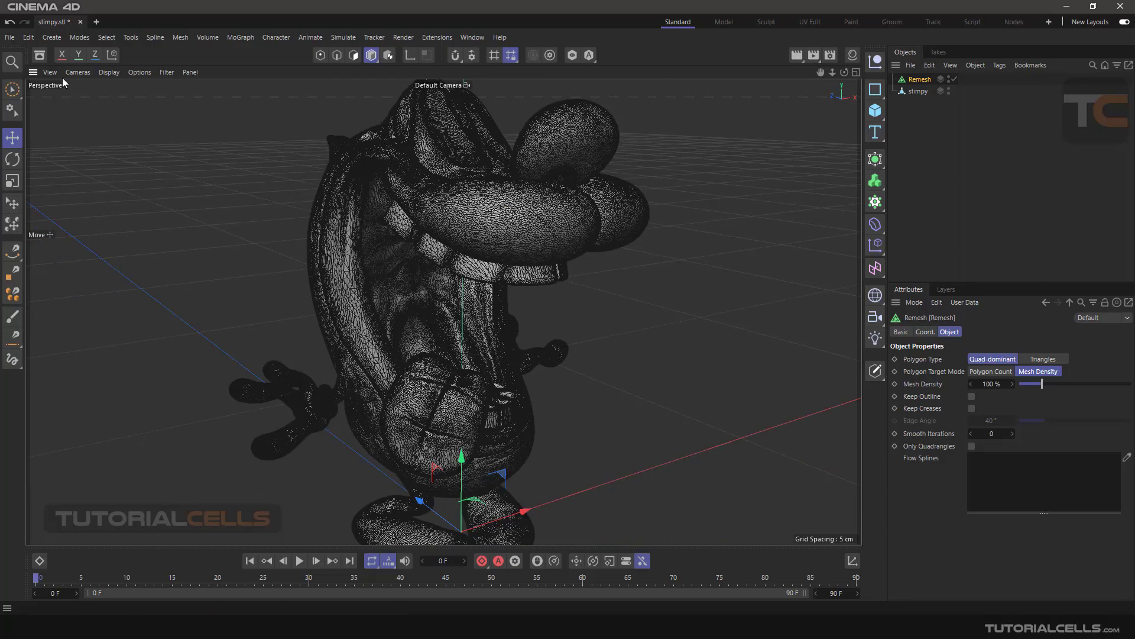
{"action": "scroll", "coordinate": [676, 261], "scroll_direction": "up", "scroll_amount": 5}
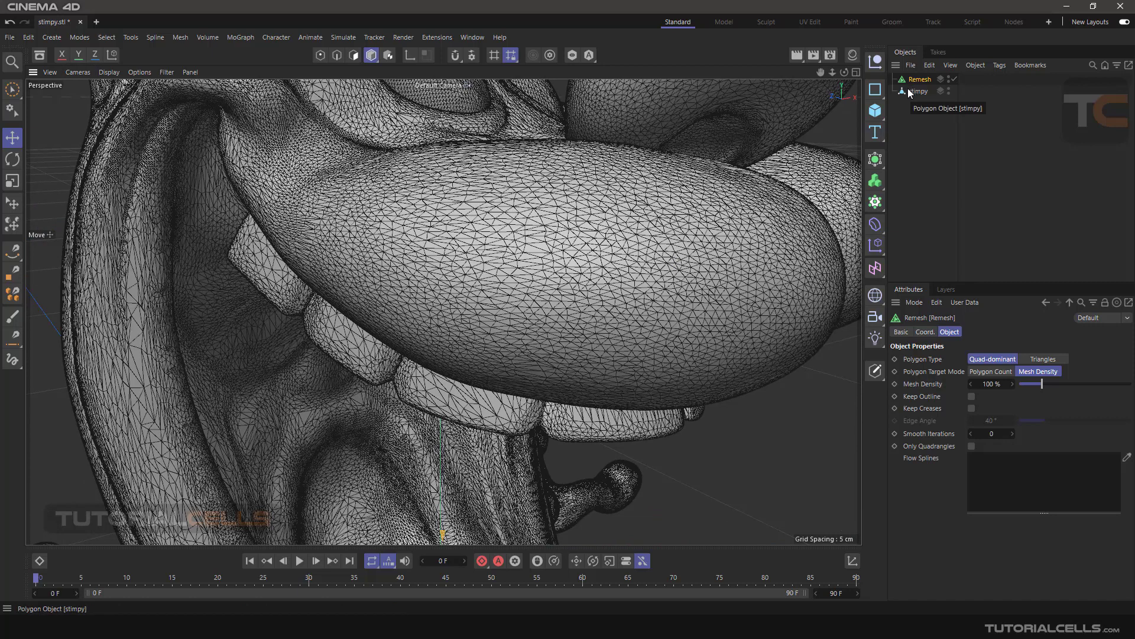
Create a new empty project and add a Star spline.
{"action": "left_click", "coordinate": [97, 21]}
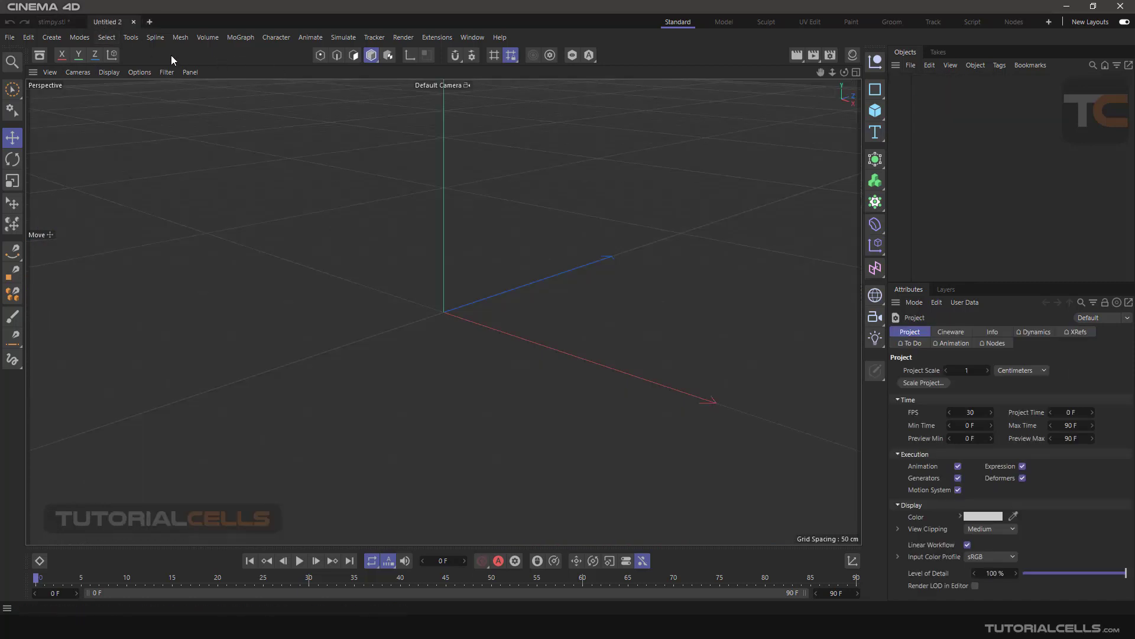
{"action": "left_click", "coordinate": [876, 110]}
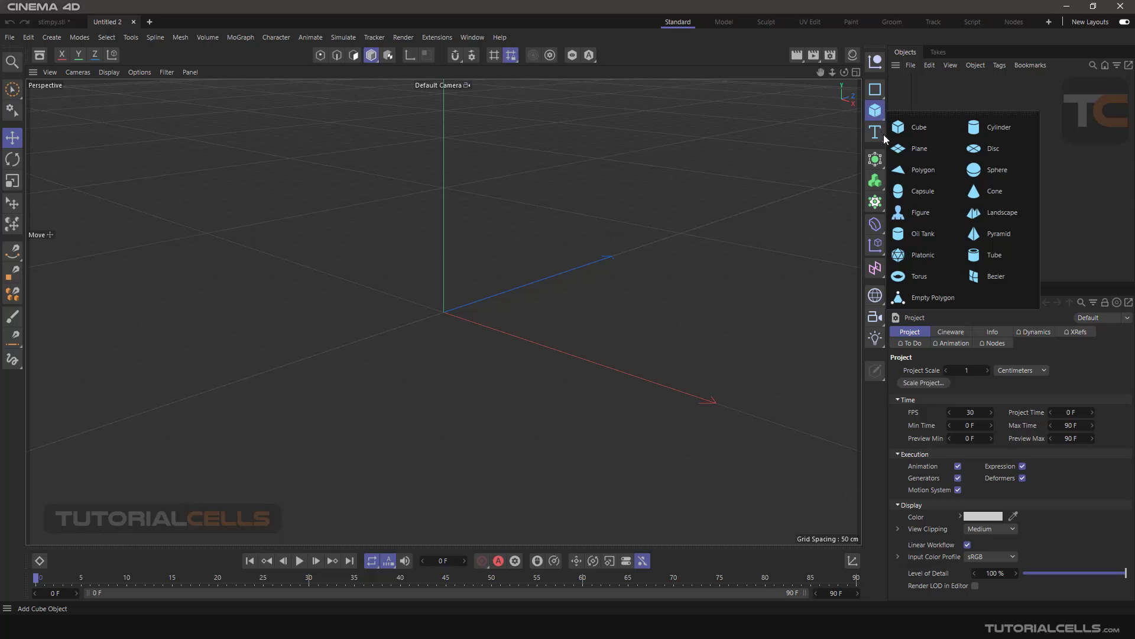
{"action": "left_click", "coordinate": [876, 89]}
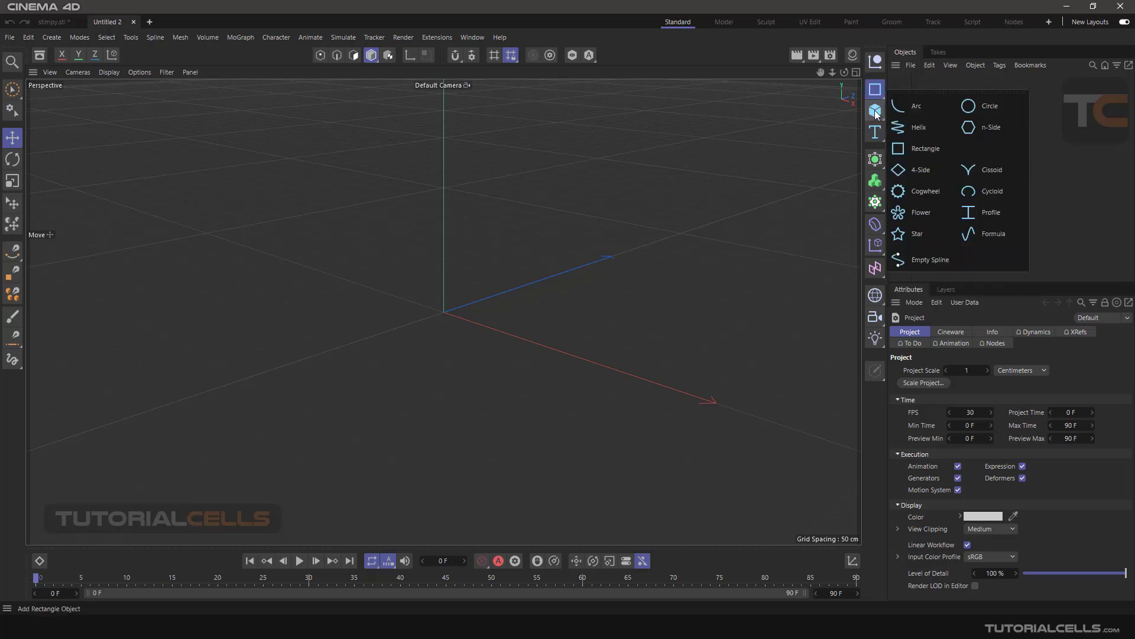
{"action": "left_click", "coordinate": [914, 233]}
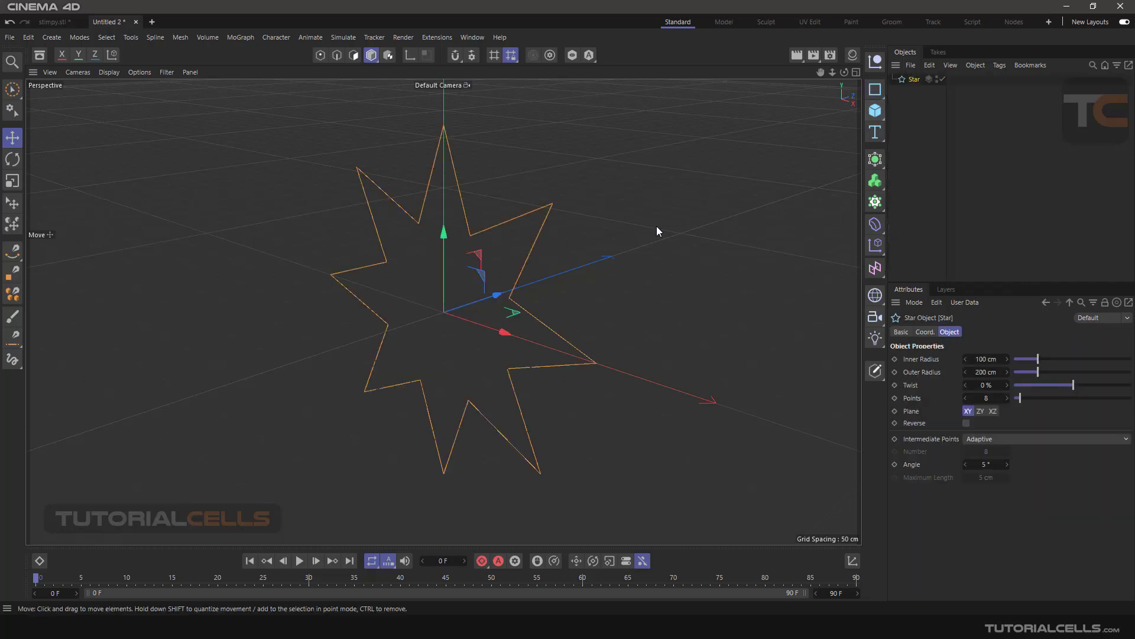
Add an Extrude generator with the star spline as its child and raise the extruded star above the ground grid.
{"action": "left_click", "coordinate": [875, 158]}
{"action": "left_click", "coordinate": [923, 202]}
{"action": "left_click_drag", "start_coordinate": [915, 91], "coordinate": [922, 81]}
{"action": "left_click", "coordinate": [920, 79]}
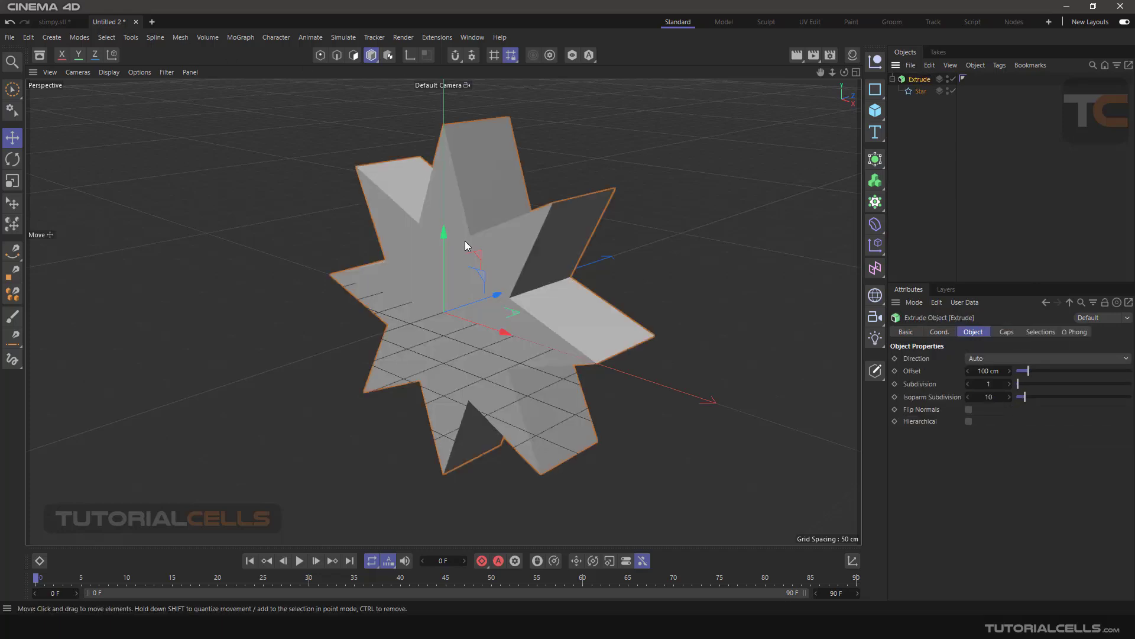
{"action": "scroll", "coordinate": [432, 226], "scroll_direction": "down", "scroll_amount": 2}
{"action": "mouse_move", "coordinate": [448, 222]}
{"action": "left_mouse_down"}
{"action": "mouse_move", "coordinate": [460, 103]}
{"action": "mouse_move", "coordinate": [457, 224]}
{"action": "mouse_move", "coordinate": [459, 207]}
{"action": "left_mouse_up"}
{"action": "scroll", "coordinate": [479, 207], "scroll_direction": "up", "scroll_amount": 1}
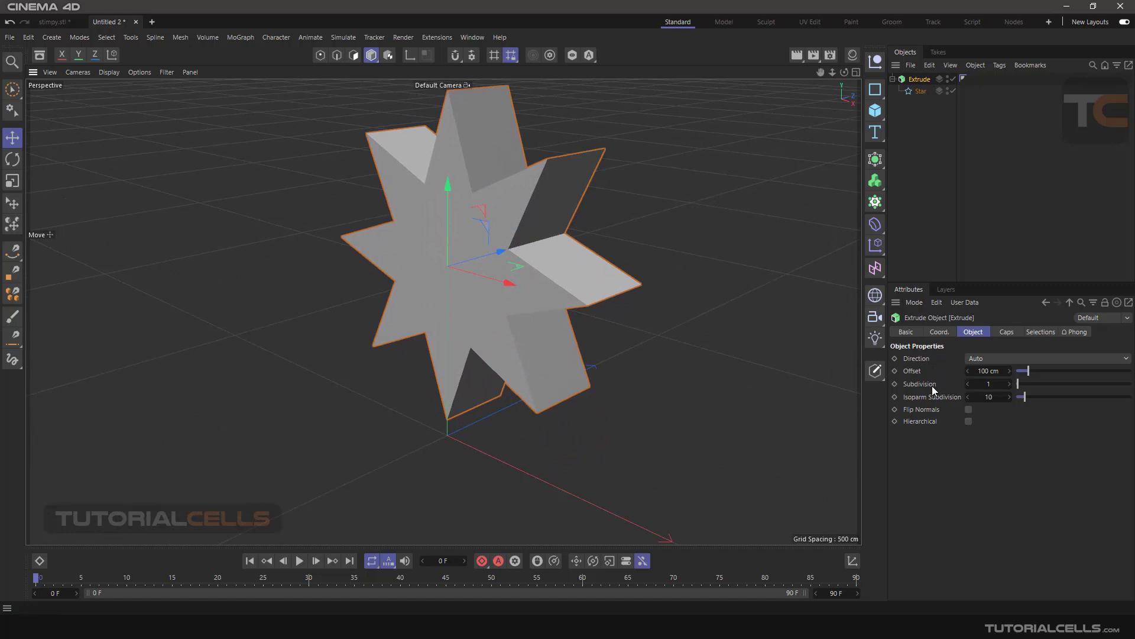
Change the viewport shading to show edge lines on the extruded star.
{"action": "left_click", "coordinate": [140, 73]}
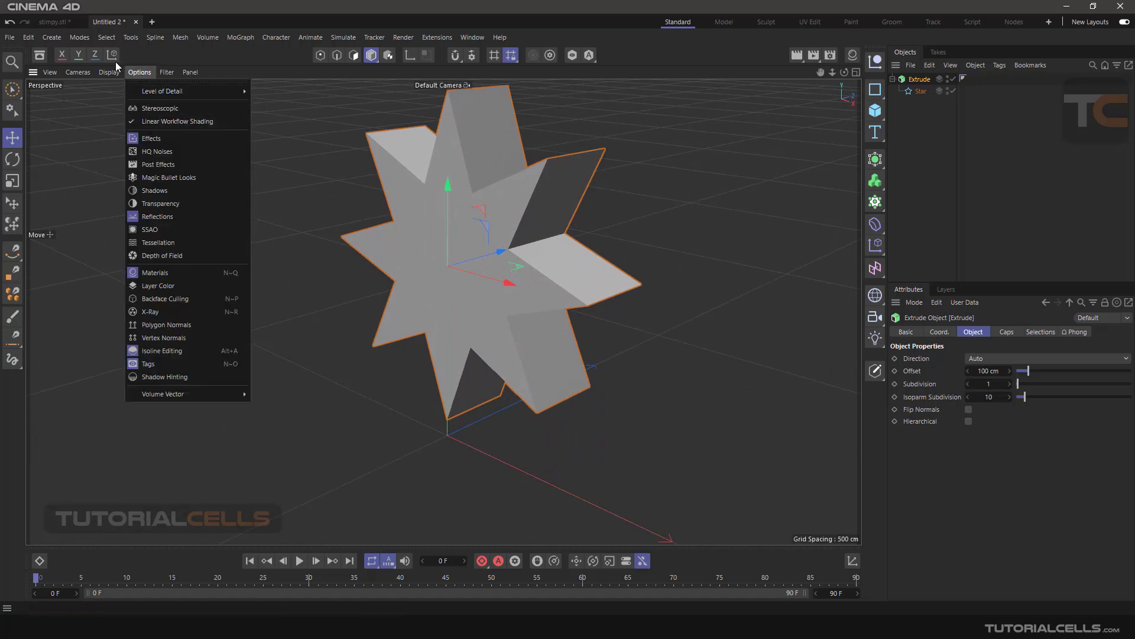
{"action": "mouse_move", "coordinate": [108, 74]}
{"action": "left_click", "coordinate": [128, 105]}
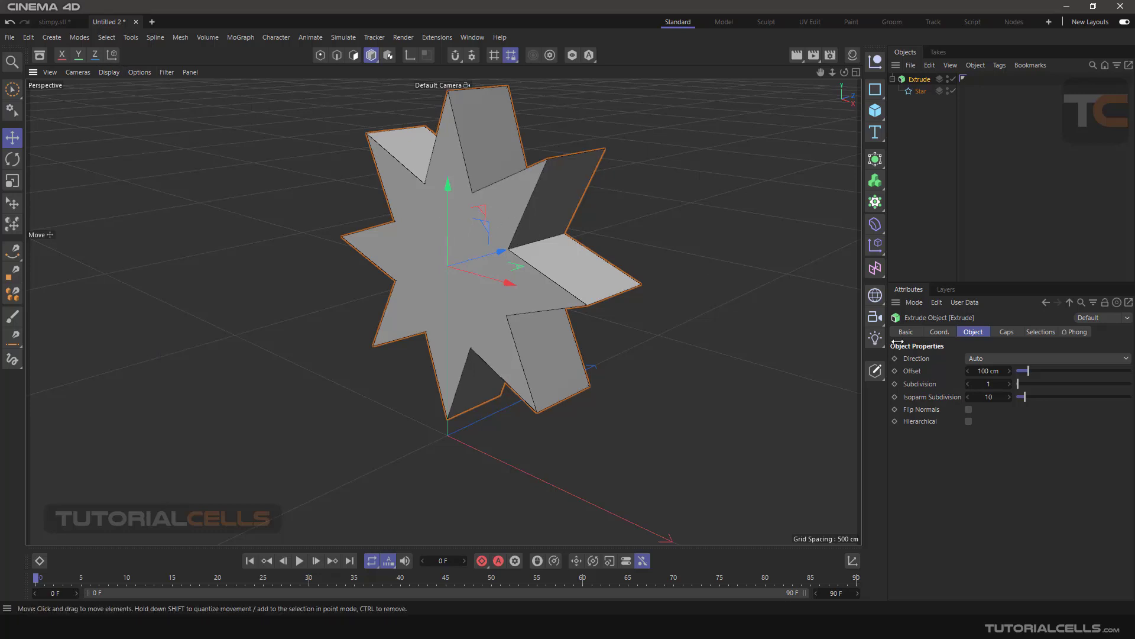
Set the star spline's intermediate points to Subdivided to divide the extruded sides.
{"action": "left_click", "coordinate": [921, 91]}
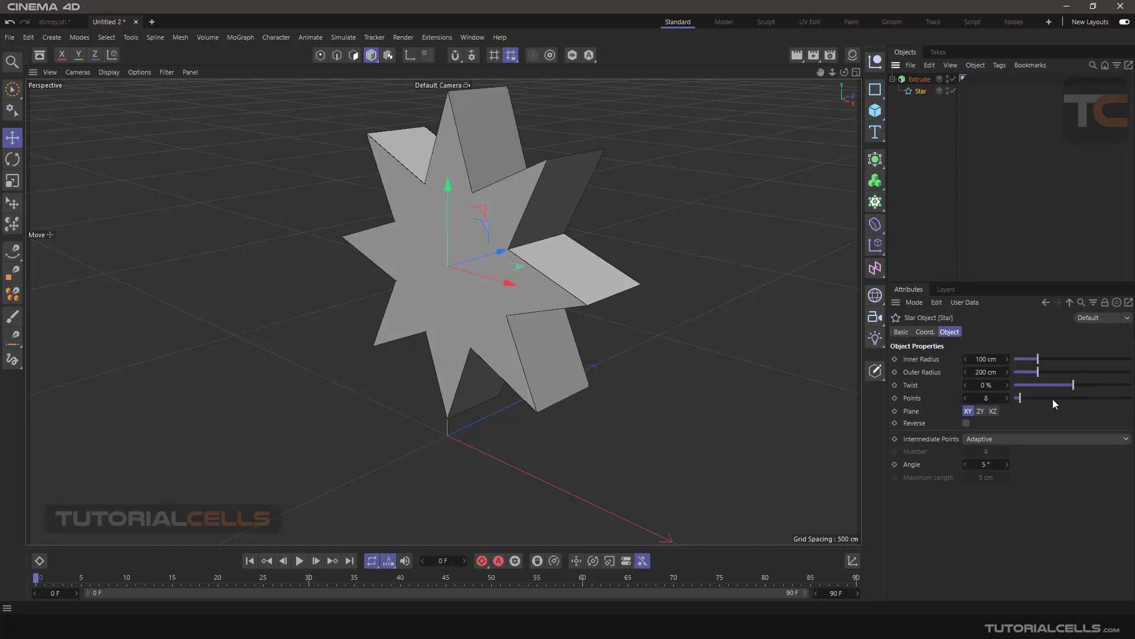
{"action": "left_click", "coordinate": [1052, 441]}
{"action": "left_click", "coordinate": [1013, 504]}
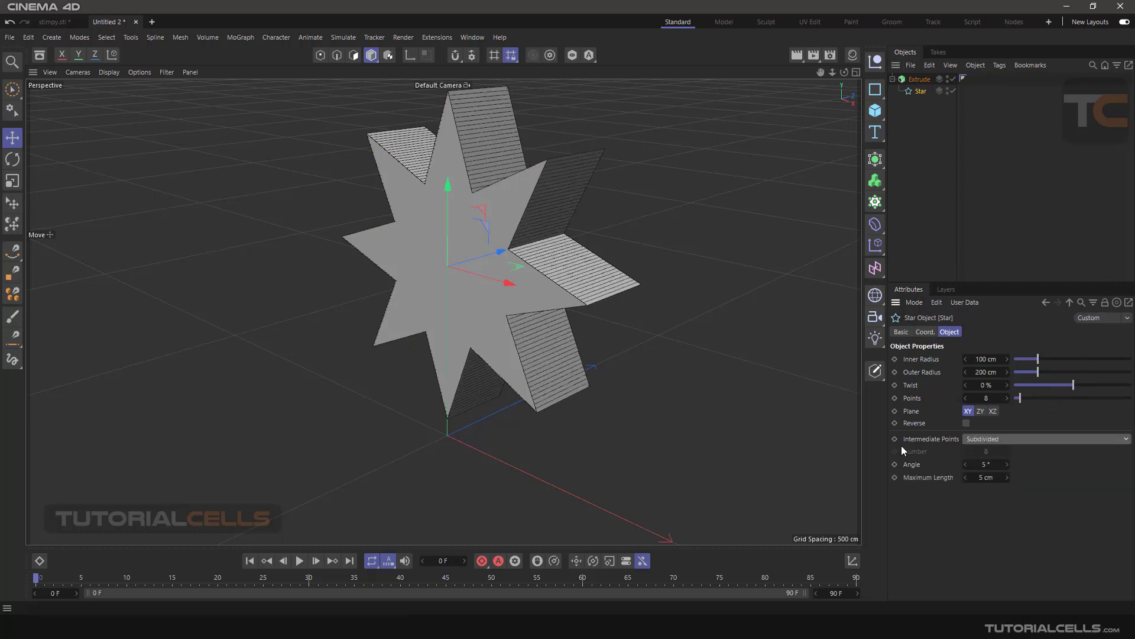
{"action": "scroll", "coordinate": [565, 271], "scroll_direction": "up", "scroll_amount": 5}
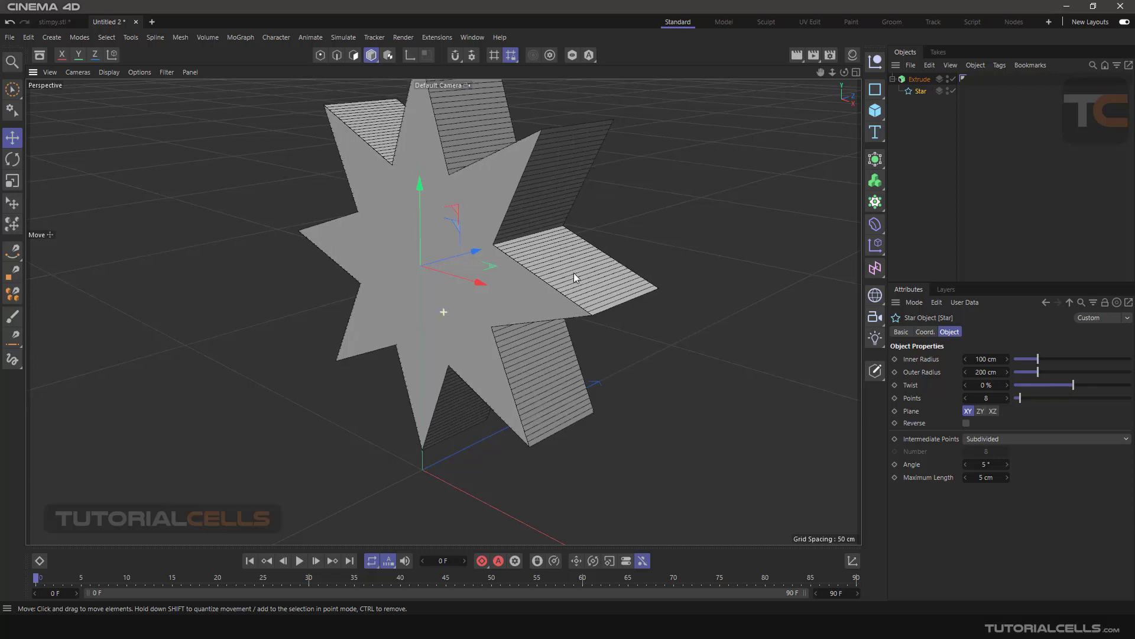
{"action": "scroll", "coordinate": [508, 283], "scroll_direction": "down", "scroll_amount": 2}
Set the Extrude generator's subdivision to 8 and its caps type to Regular Grid.
{"action": "left_click", "coordinate": [920, 78]}
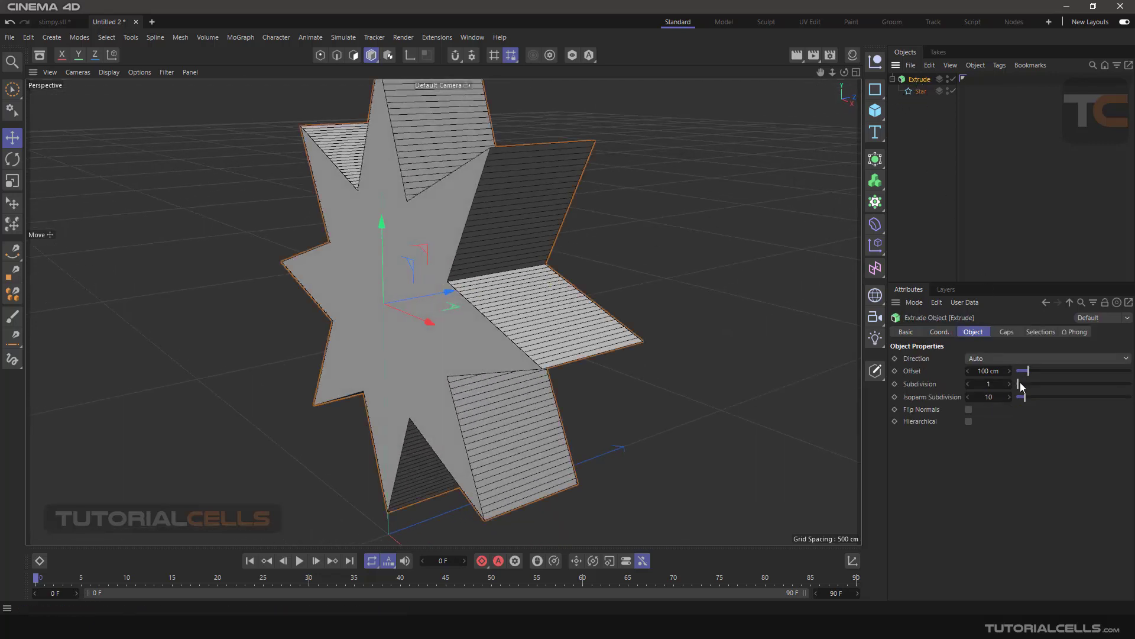
{"action": "left_click_drag", "start_coordinate": [1020, 382], "coordinate": [1026, 384]}
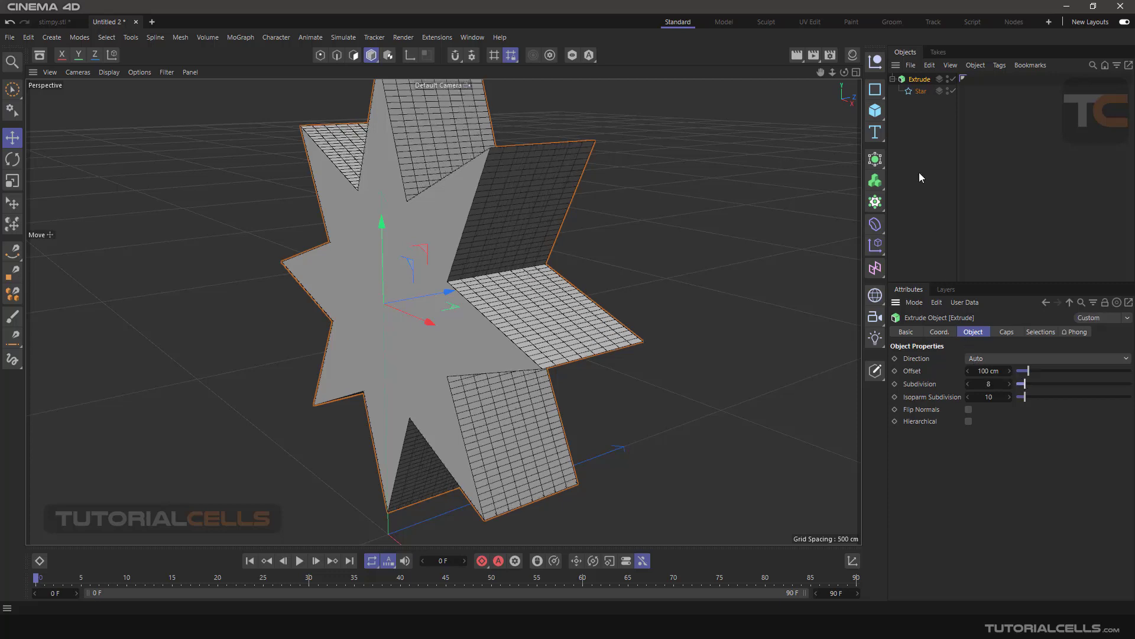
{"action": "left_click", "coordinate": [1006, 332]}
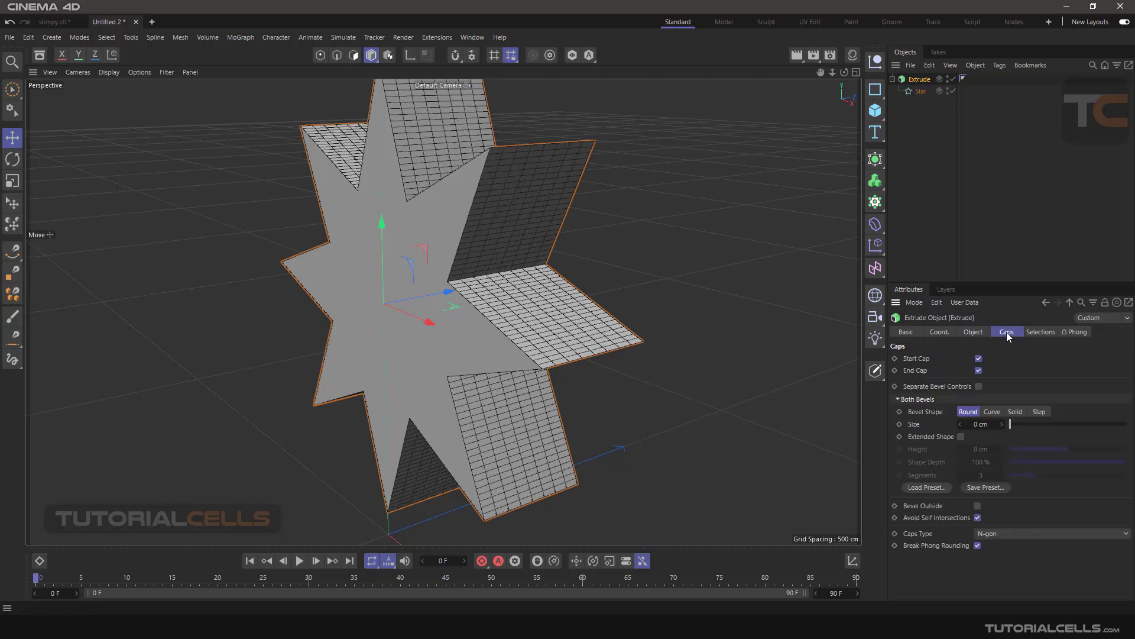
{"action": "left_click", "coordinate": [993, 532]}
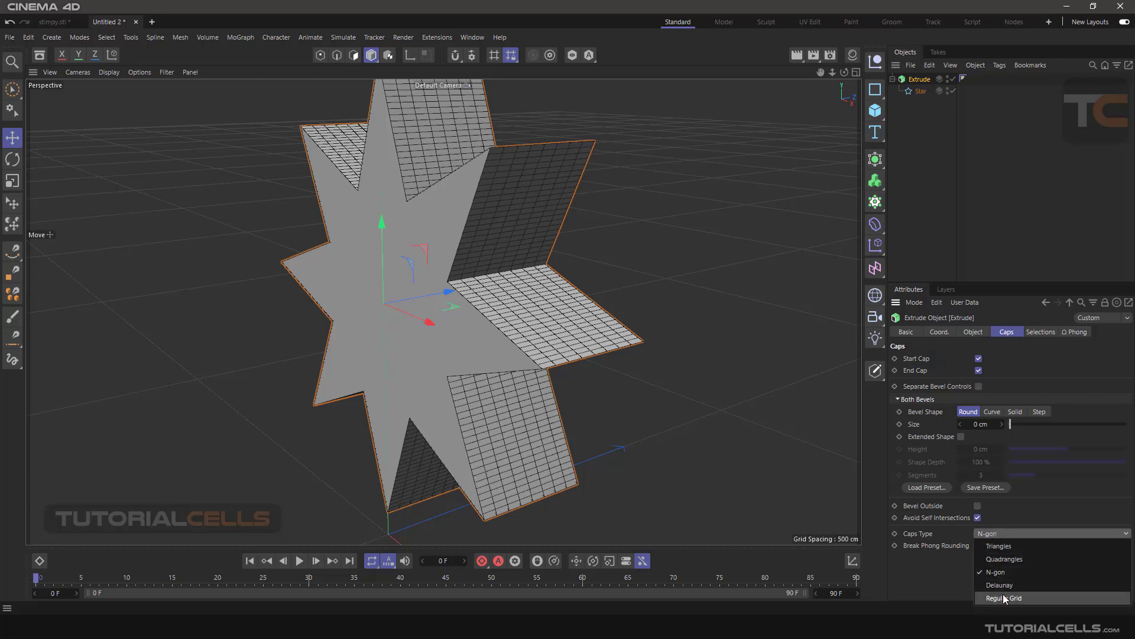
{"action": "left_click", "coordinate": [1003, 594]}
{"action": "left_click_drag", "start_coordinate": [655, 346], "coordinate": [562, 260], "text": "alt"}
{"action": "middle_click_drag", "start_coordinate": [562, 260], "coordinate": [633, 238], "text": "alt"}
{"action": "mouse_move", "coordinate": [595, 286]}
{"action": "left_mouse_down", "text": "alt"}
{"action": "mouse_move", "coordinate": [552, 245]}
{"action": "mouse_move", "coordinate": [408, 253]}
{"action": "mouse_move", "coordinate": [610, 300]}
{"action": "mouse_move", "coordinate": [615, 274]}
{"action": "mouse_move", "coordinate": [589, 270]}
{"action": "left_mouse_up", "text": "alt"}
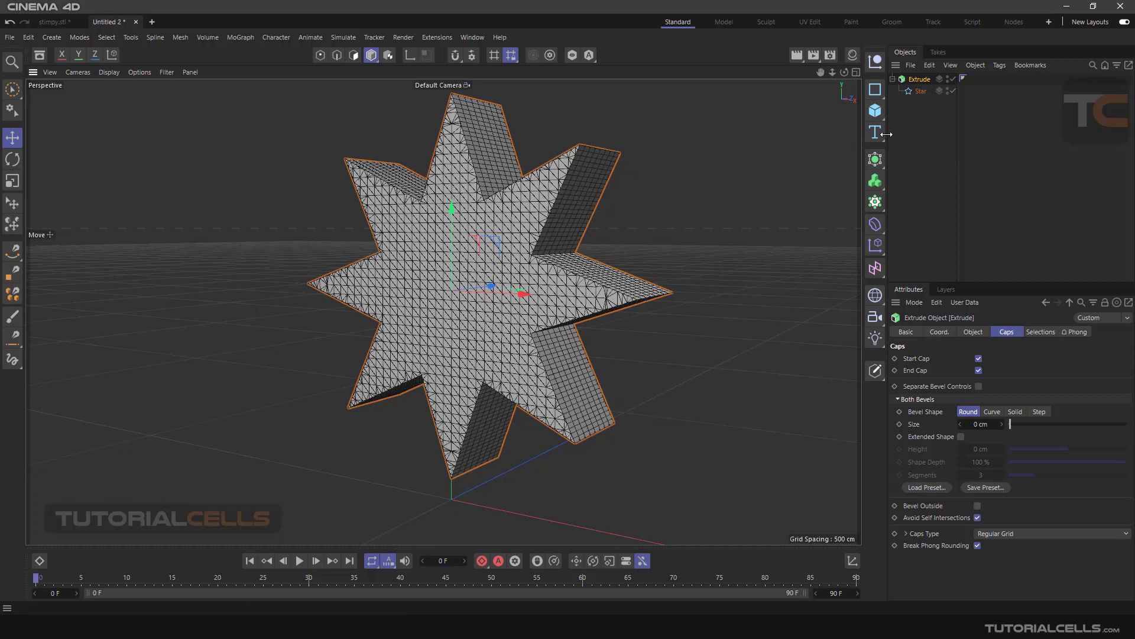
Add a Remesh generator with the Extrude as its child and inspect the remeshed star's tips and edges.
{"action": "left_click", "coordinate": [877, 158]}
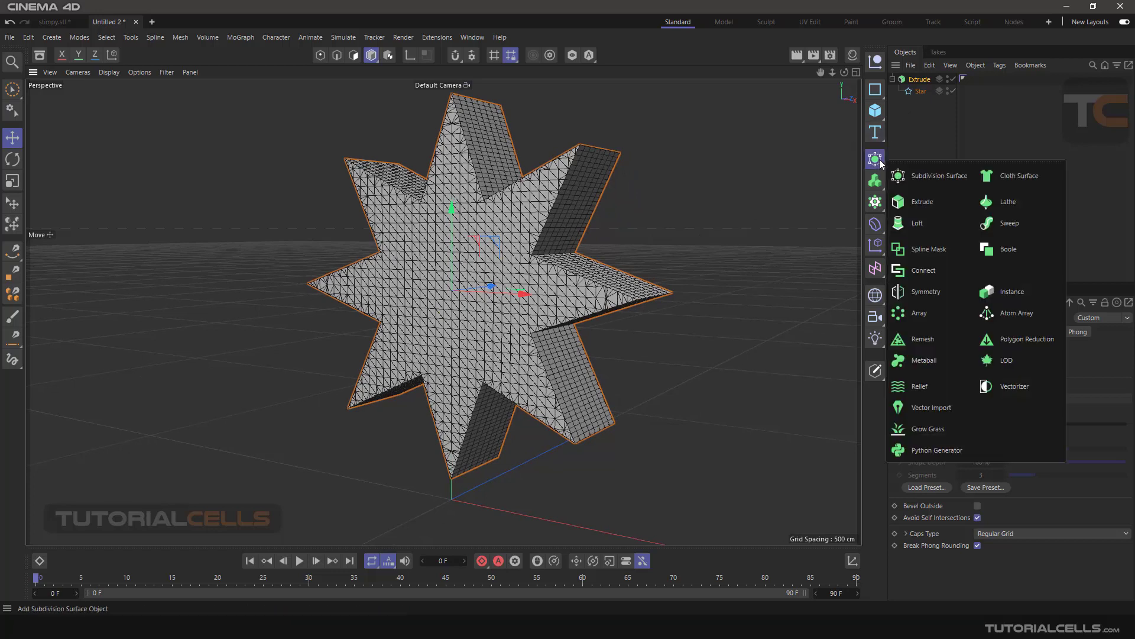
{"action": "left_click", "coordinate": [905, 339]}
{"action": "left_click", "coordinate": [913, 91]}
{"action": "left_click_drag", "start_coordinate": [913, 91], "coordinate": [918, 81]}
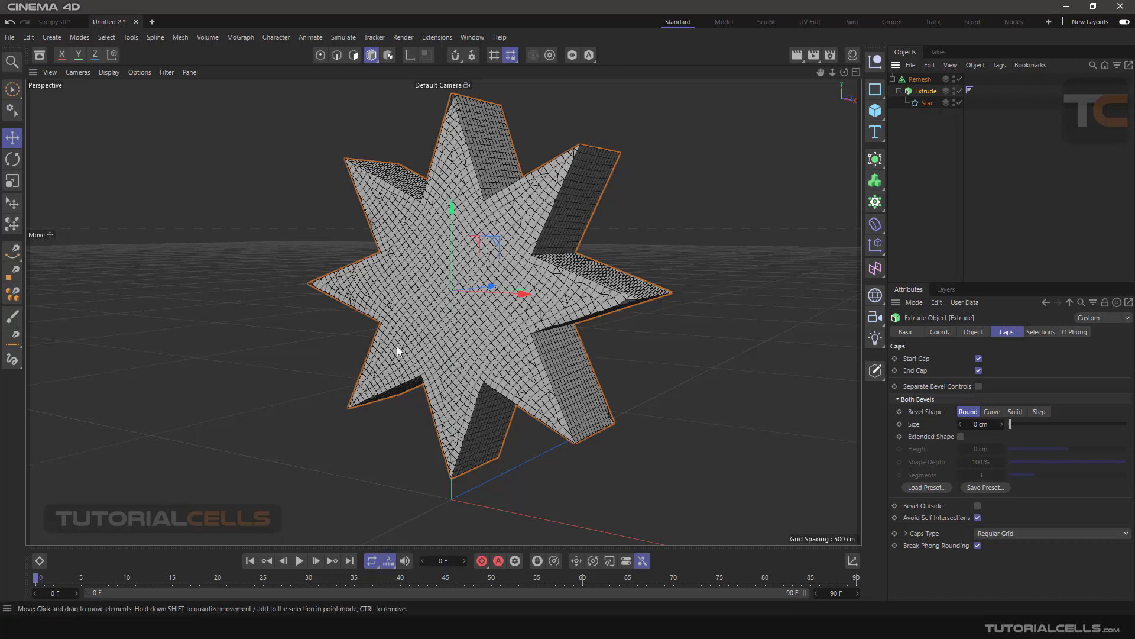
{"action": "left_click_drag", "start_coordinate": [477, 123], "coordinate": [444, 152], "text": "alt"}
{"action": "scroll", "coordinate": [485, 148], "scroll_direction": "up", "scroll_amount": 5}
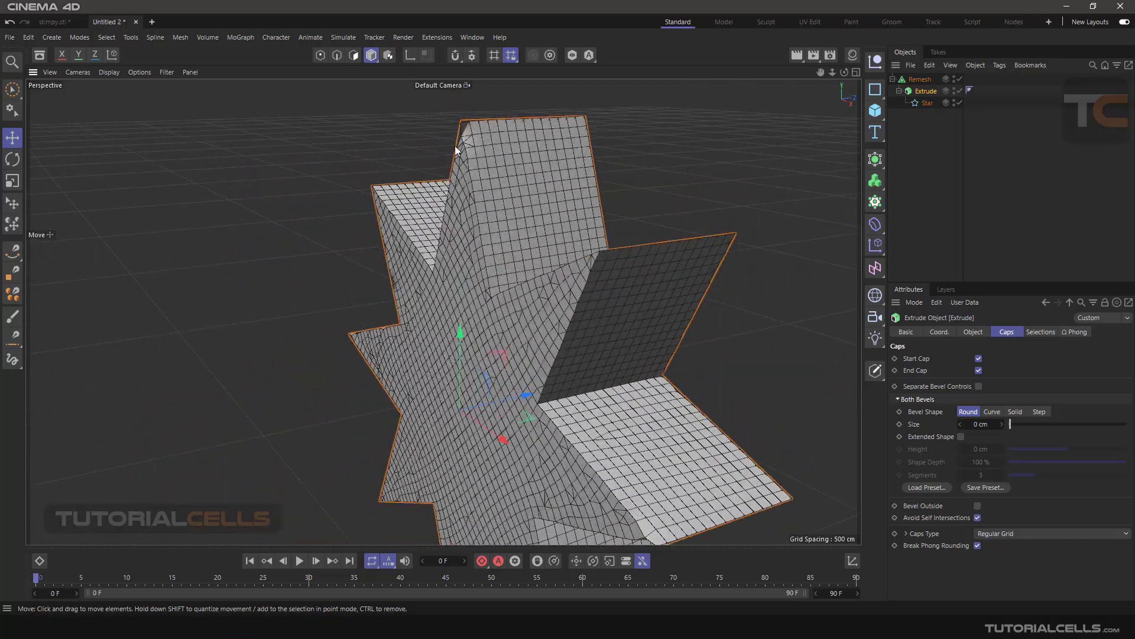
{"action": "scroll", "coordinate": [469, 132], "scroll_direction": "up", "scroll_amount": 6}
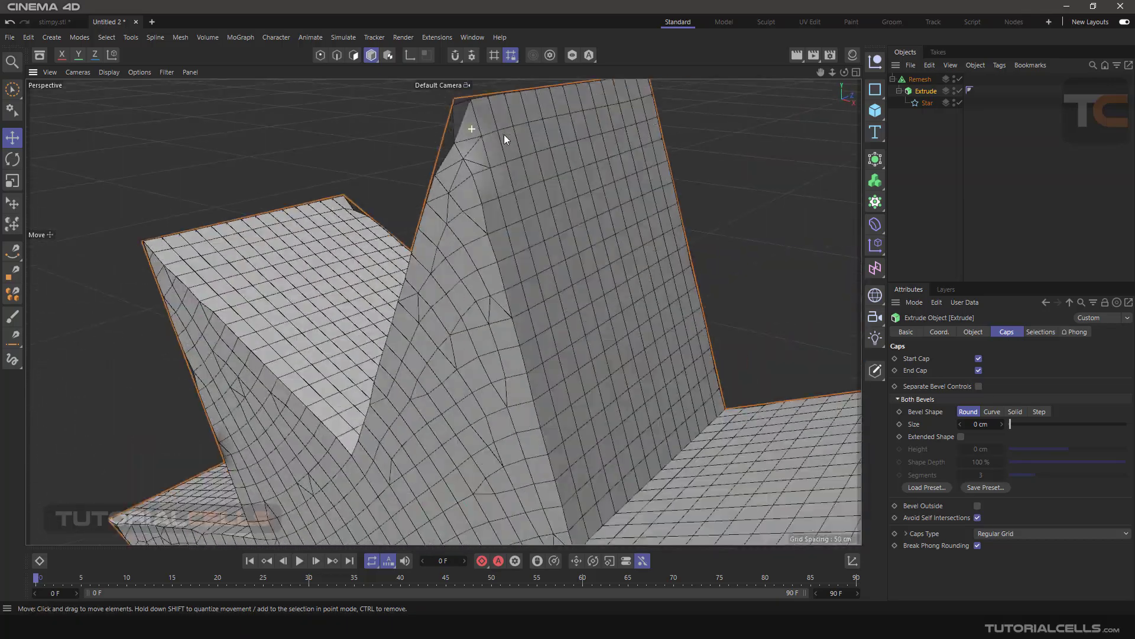
{"action": "scroll", "coordinate": [503, 134], "scroll_direction": "down", "scroll_amount": 6}
{"action": "left_click_drag", "start_coordinate": [531, 254], "coordinate": [652, 192], "text": "alt"}
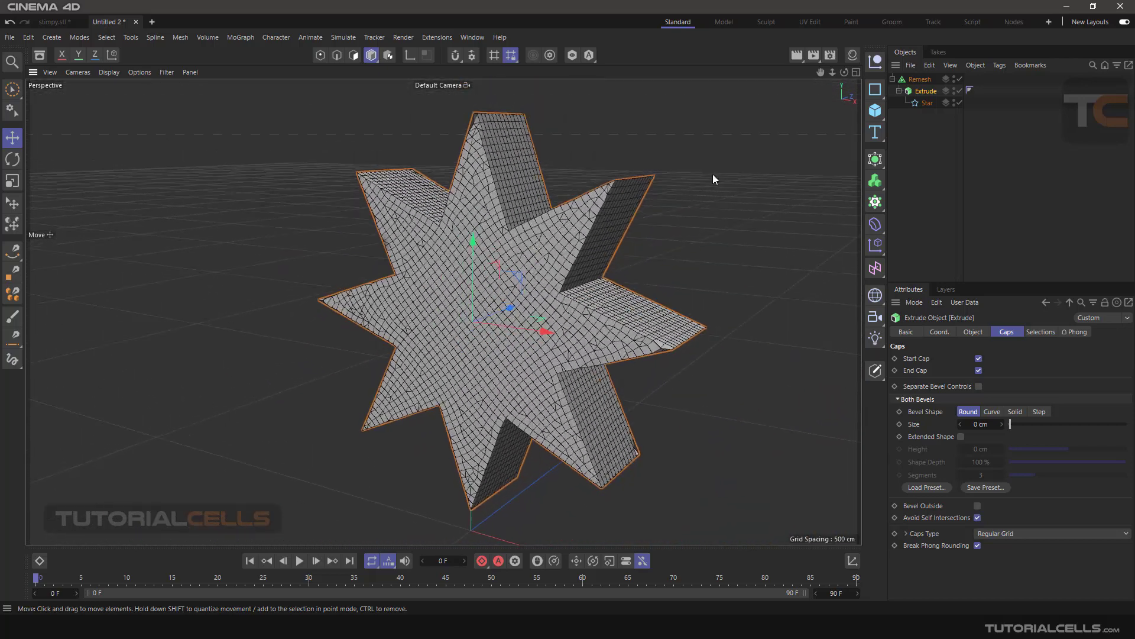
Select the star's Remesh generator, then switch to Photos and view the horse image comparing the original mesh with two remeshed versions.
{"action": "left_click", "coordinate": [917, 80]}
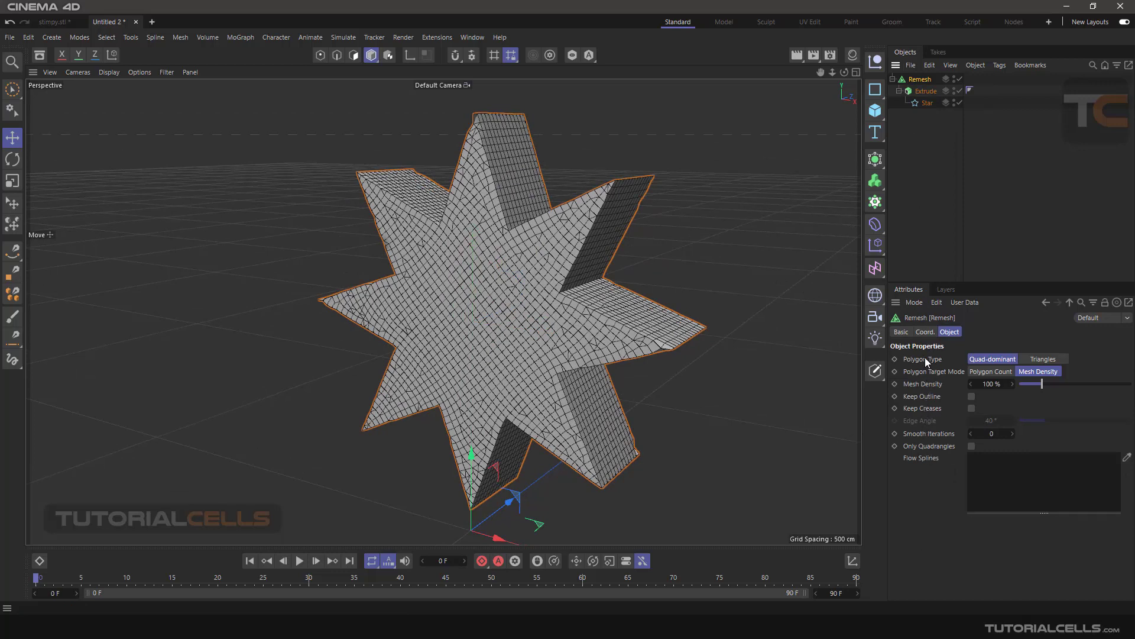
{"action": "mouse_move", "coordinate": [449, 626]}
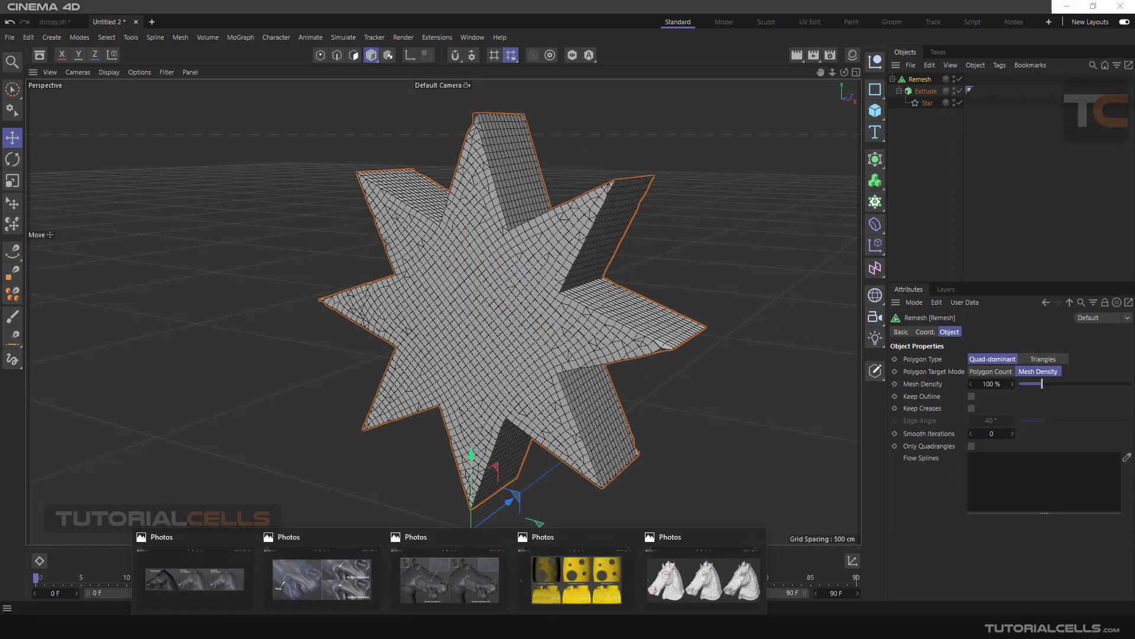
{"action": "left_click", "coordinate": [204, 577]}
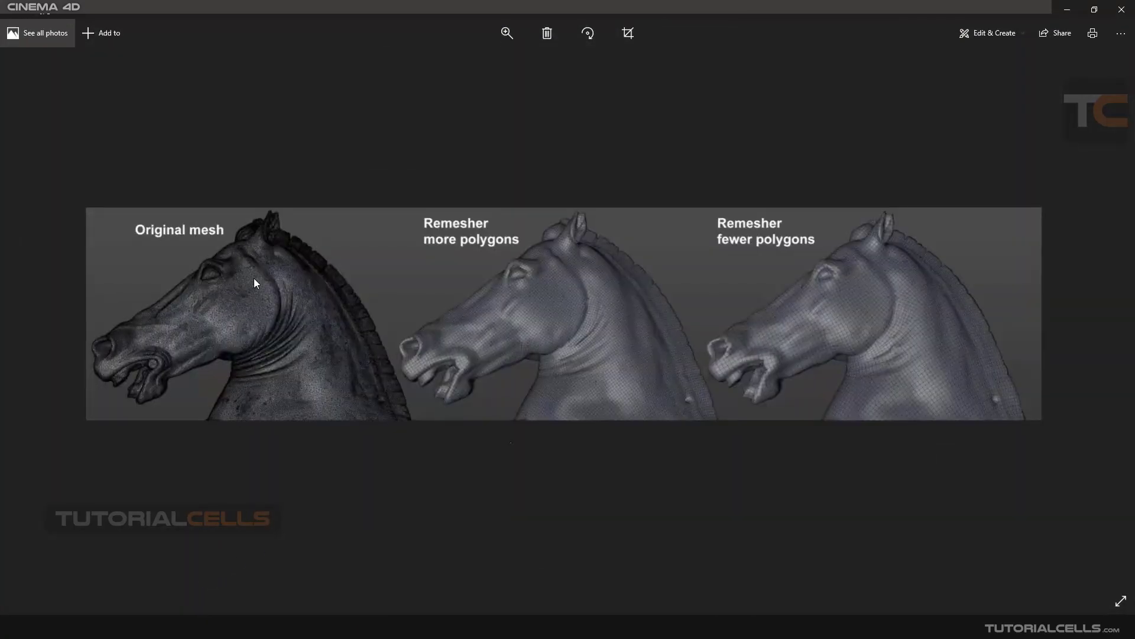
{"action": "scroll", "coordinate": [523, 297], "scroll_direction": "up", "scroll_amount": 3}
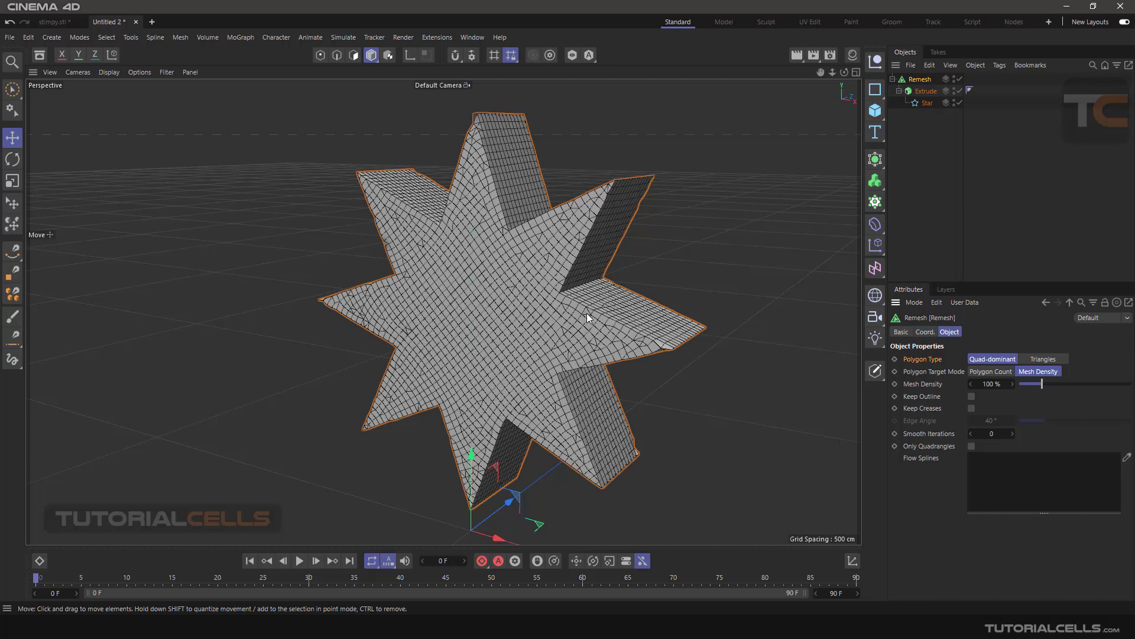
Try the Triangles polygon type on the star's Remesh, examine the triangulated mesh, and restore Quad-dominant.
{"action": "scroll", "coordinate": [588, 314], "scroll_direction": "up", "scroll_amount": 8}
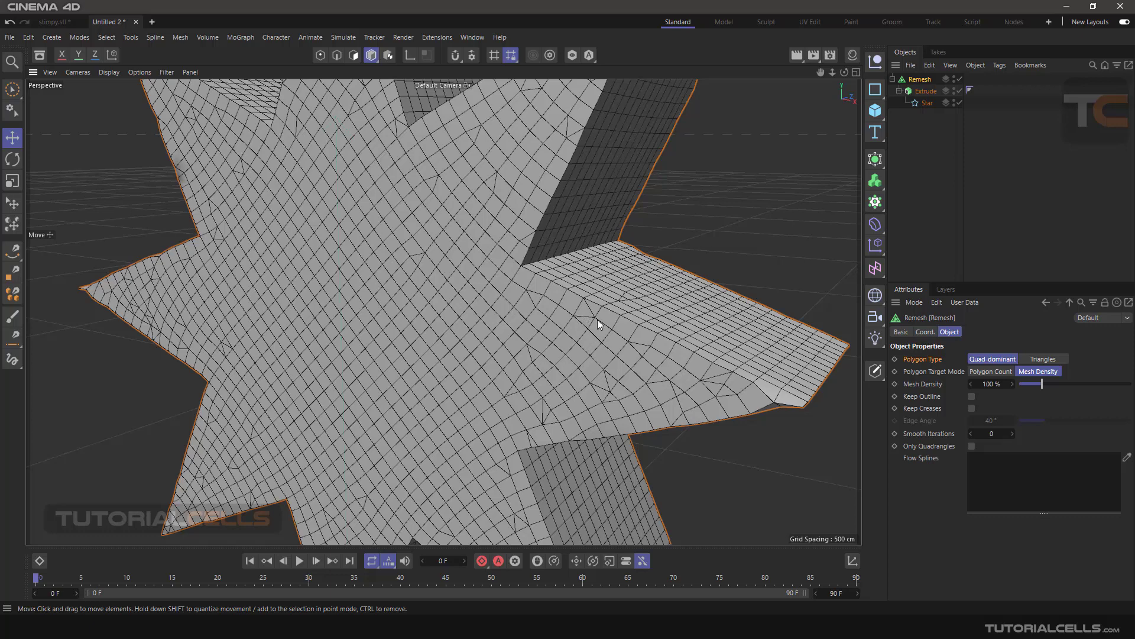
{"action": "left_click", "coordinate": [1030, 357]}
{"action": "scroll", "coordinate": [725, 342], "scroll_direction": "down", "scroll_amount": 5}
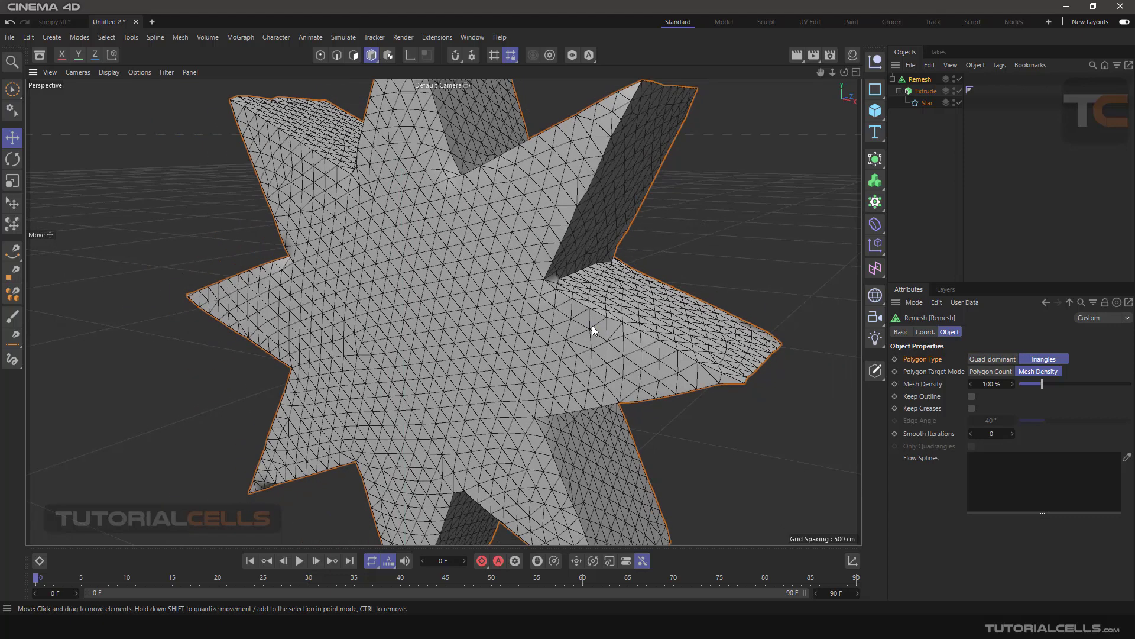
{"action": "scroll", "coordinate": [591, 325], "scroll_direction": "down", "scroll_amount": 2}
{"action": "left_click_drag", "start_coordinate": [591, 326], "coordinate": [568, 314], "text": "alt"}
{"action": "left_click_drag", "start_coordinate": [648, 285], "coordinate": [563, 260], "text": "alt"}
{"action": "scroll", "coordinate": [567, 220], "scroll_direction": "up", "scroll_amount": 3}
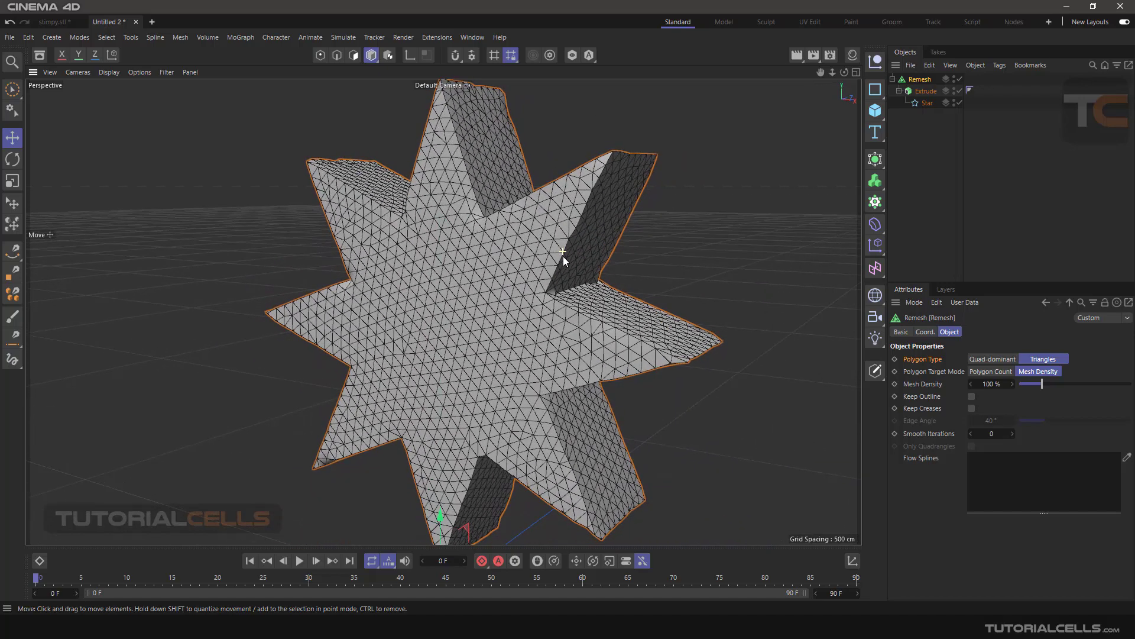
{"action": "left_click", "coordinate": [981, 359]}
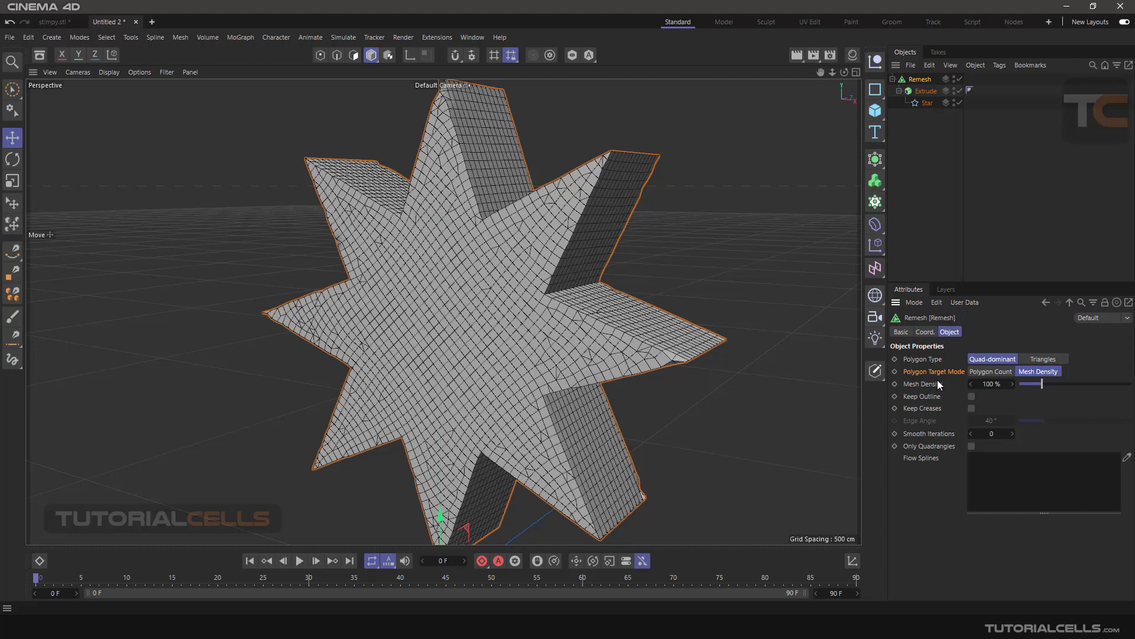
Set the Remesh generator's mesh density to 50% for the star.
{"action": "left_click", "coordinate": [875, 159]}
{"action": "left_click", "coordinate": [993, 383]}
{"action": "type", "text": "50"}
{"action": "key", "text": "Return"}
{"action": "left_click_drag", "start_coordinate": [545, 194], "coordinate": [568, 195], "text": "alt"}
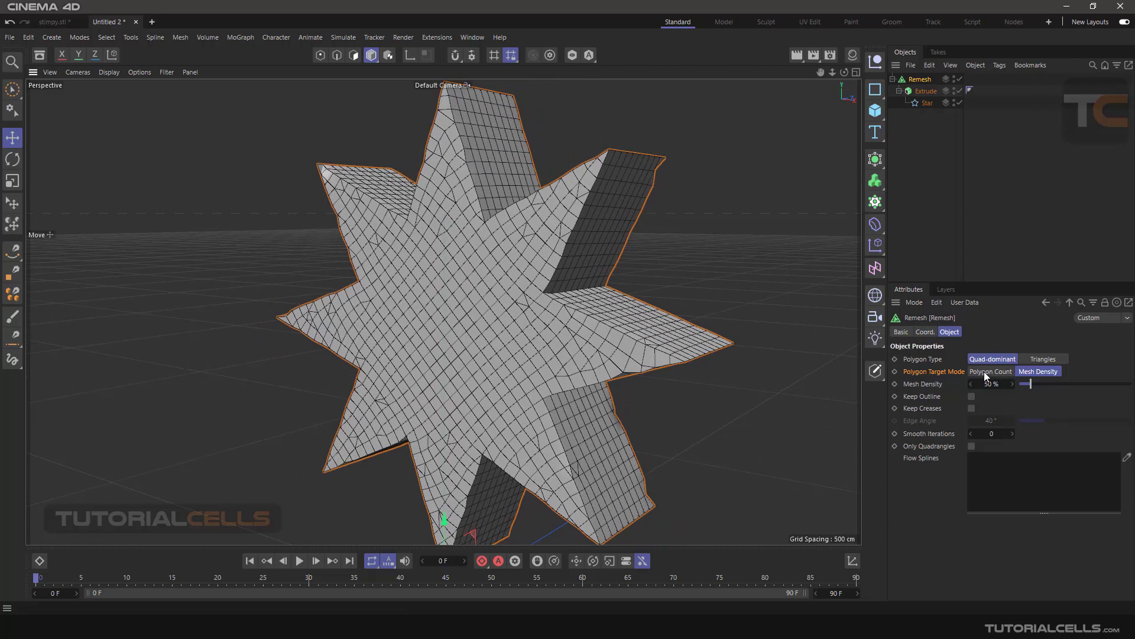
Switch the star Remesh's polygon target mode to Polygon Count with a count of 3000.
{"action": "left_click", "coordinate": [986, 374]}
{"action": "left_click", "coordinate": [988, 385]}
{"action": "type", "text": "30"}
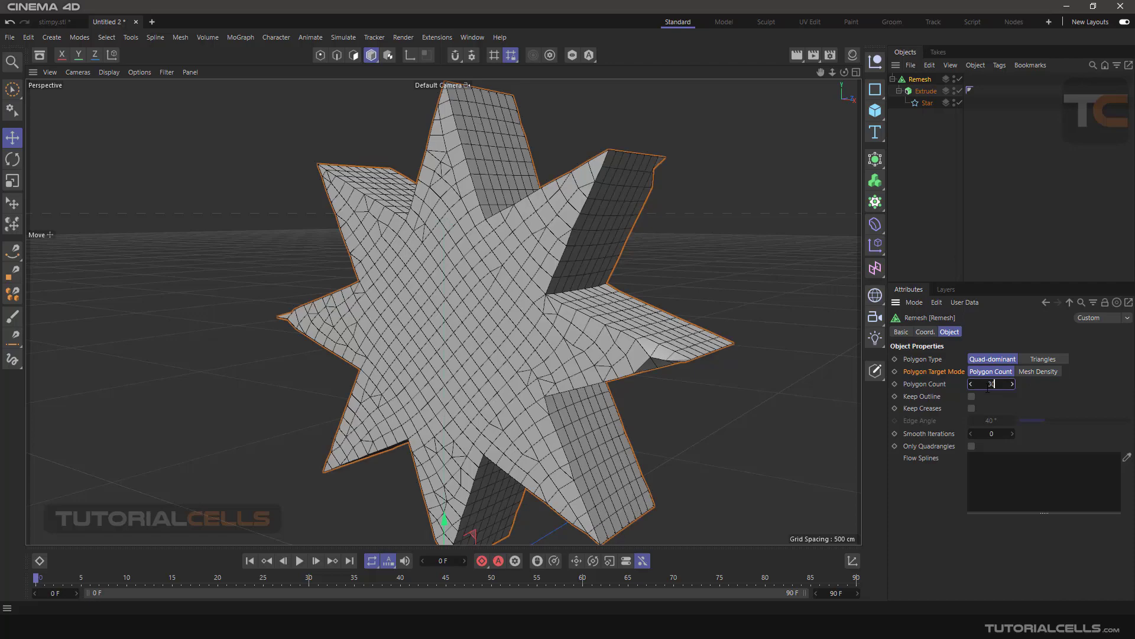
{"action": "type", "text": "00"}
{"action": "key", "text": "Return"}
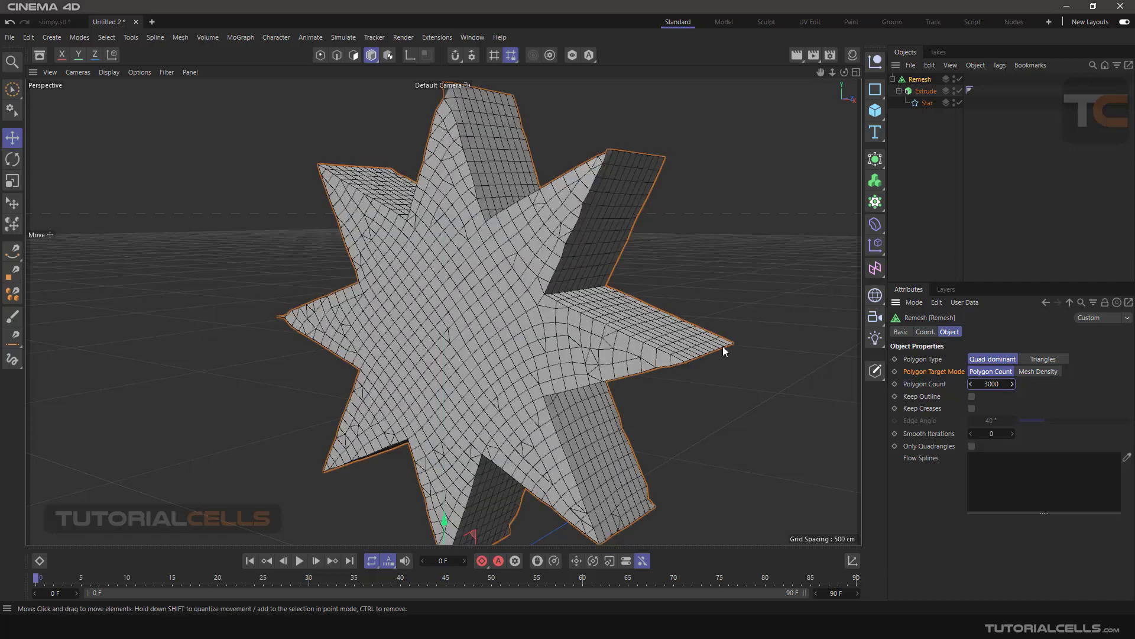
{"action": "left_click_drag", "start_coordinate": [613, 234], "coordinate": [615, 257], "text": "alt"}
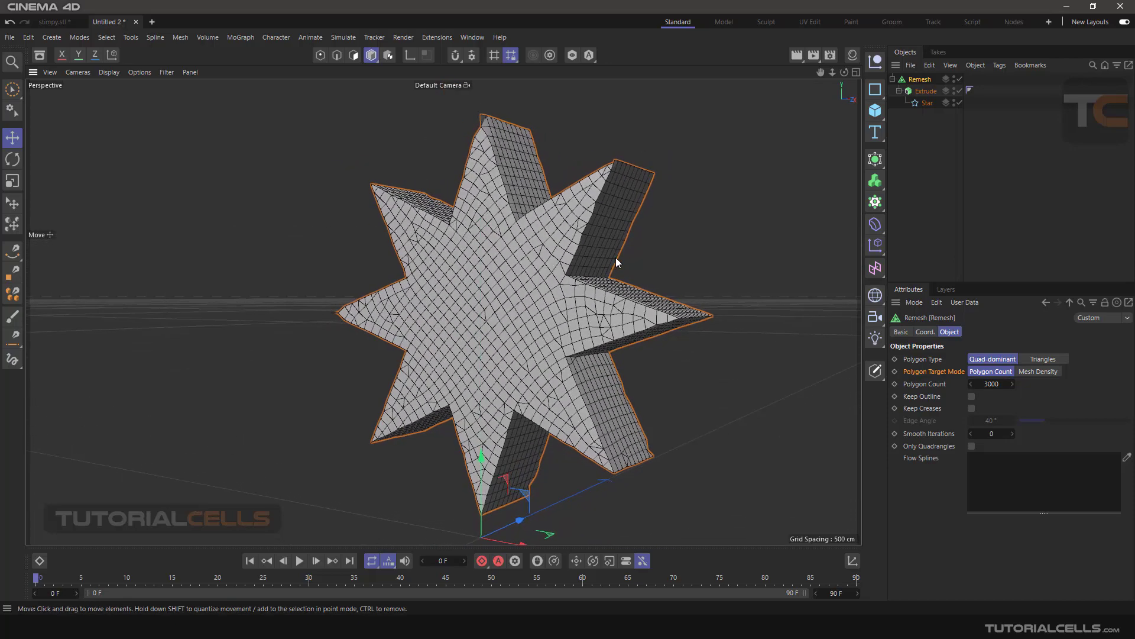
Add a plane primitive and move it away from the star as a test object for Keep Outline.
{"action": "left_click", "coordinate": [921, 399]}
{"action": "scroll", "coordinate": [542, 327], "scroll_direction": "down", "scroll_amount": 3}
{"action": "left_click_drag", "start_coordinate": [503, 325], "coordinate": [532, 370], "text": "alt"}
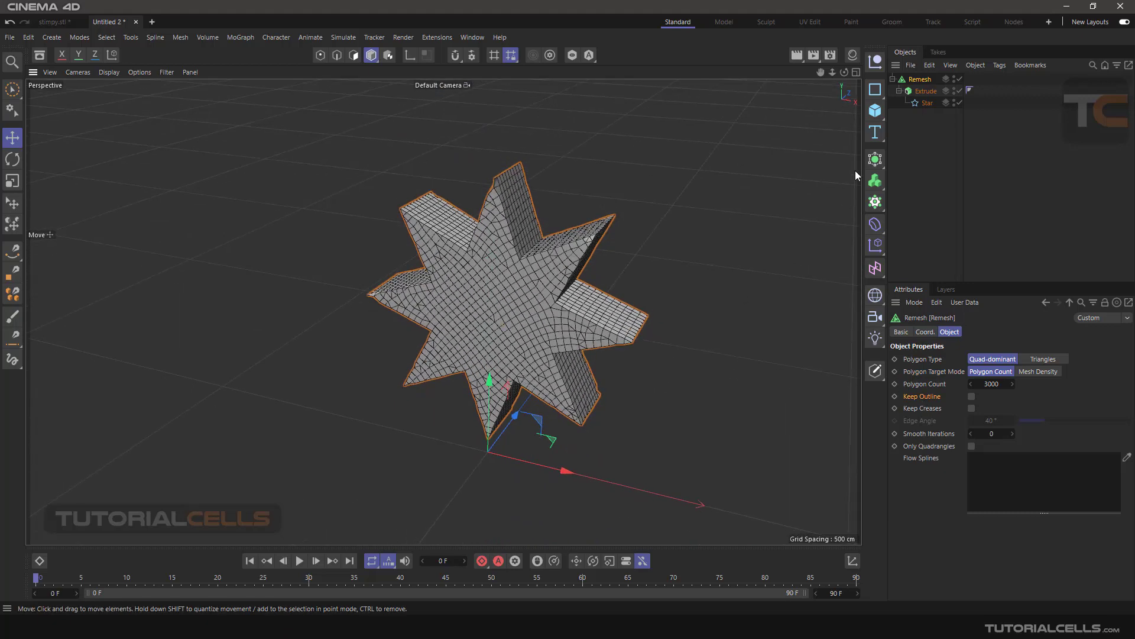
{"action": "left_click", "coordinate": [875, 111]}
{"action": "left_click", "coordinate": [903, 148]}
{"action": "left_click_drag", "start_coordinate": [669, 304], "coordinate": [296, 343], "text": "alt"}
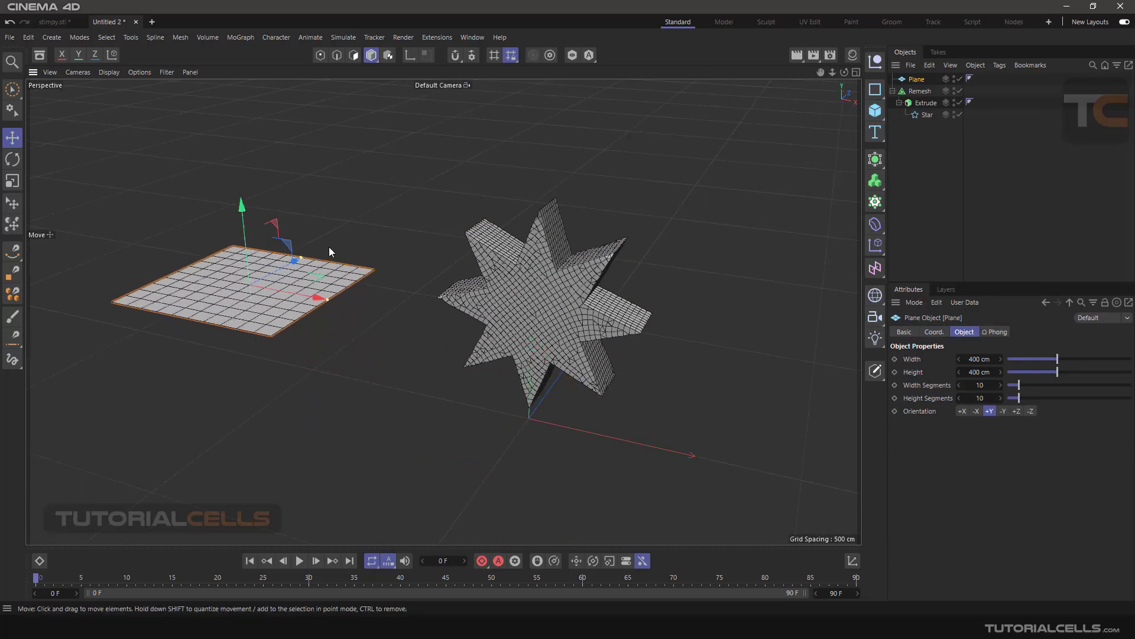
{"action": "left_click_drag", "start_coordinate": [304, 228], "coordinate": [499, 265], "text": "alt"}
{"action": "scroll", "coordinate": [439, 262], "scroll_direction": "up", "scroll_amount": 4}
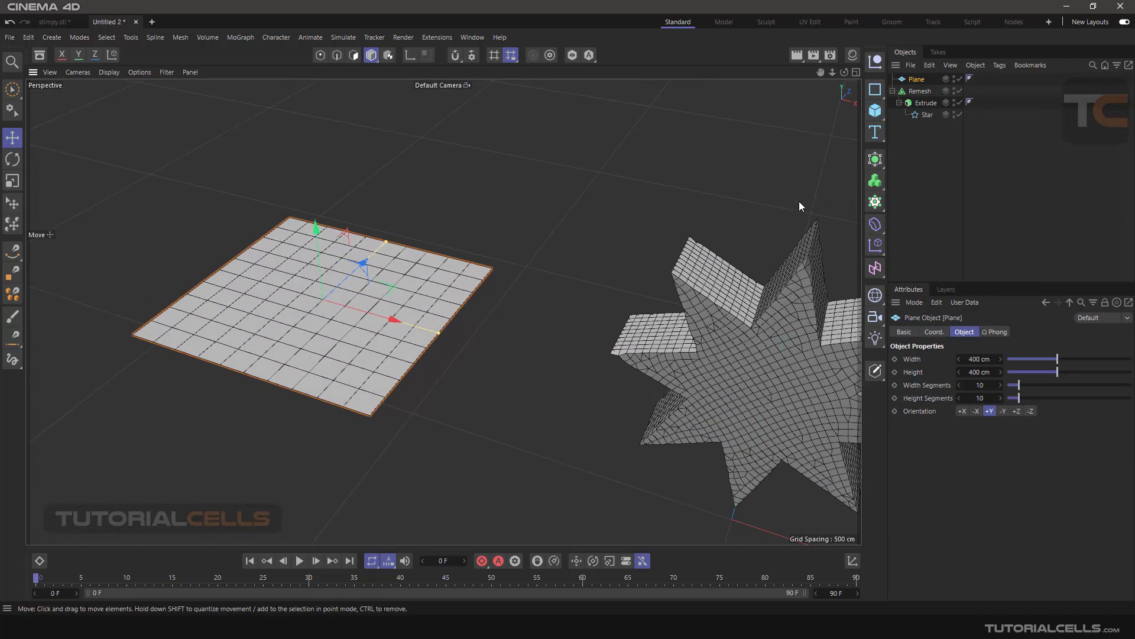
Add a Remesh generator with the plane as its child and enable Keep Outline on it.
{"action": "left_click", "coordinate": [875, 159]}
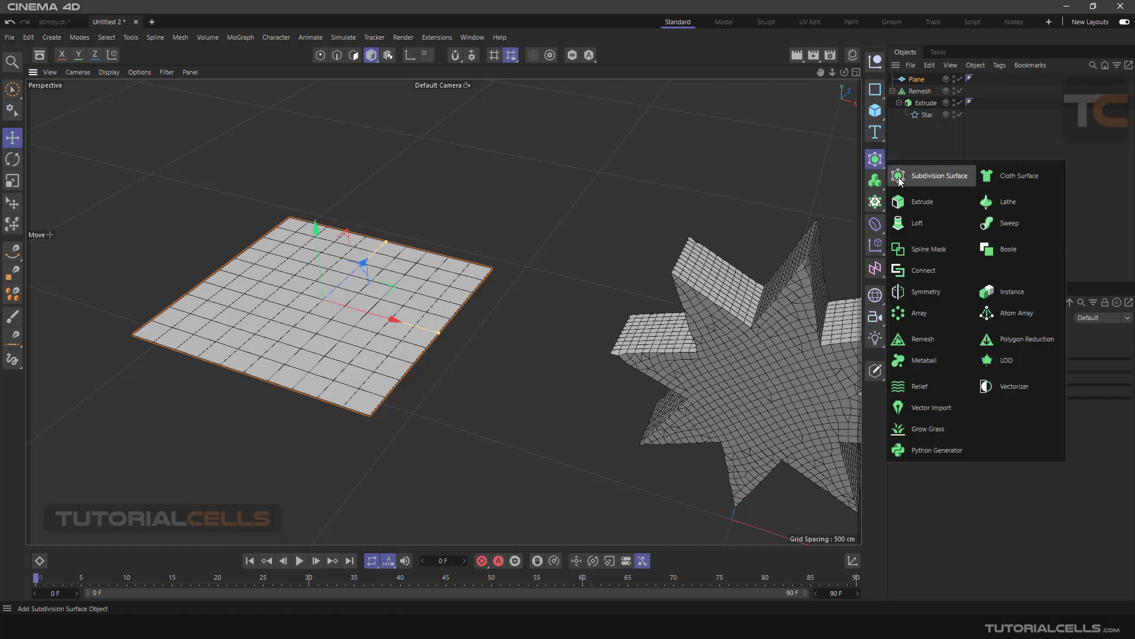
{"action": "left_click", "coordinate": [920, 342], "text": "alt"}
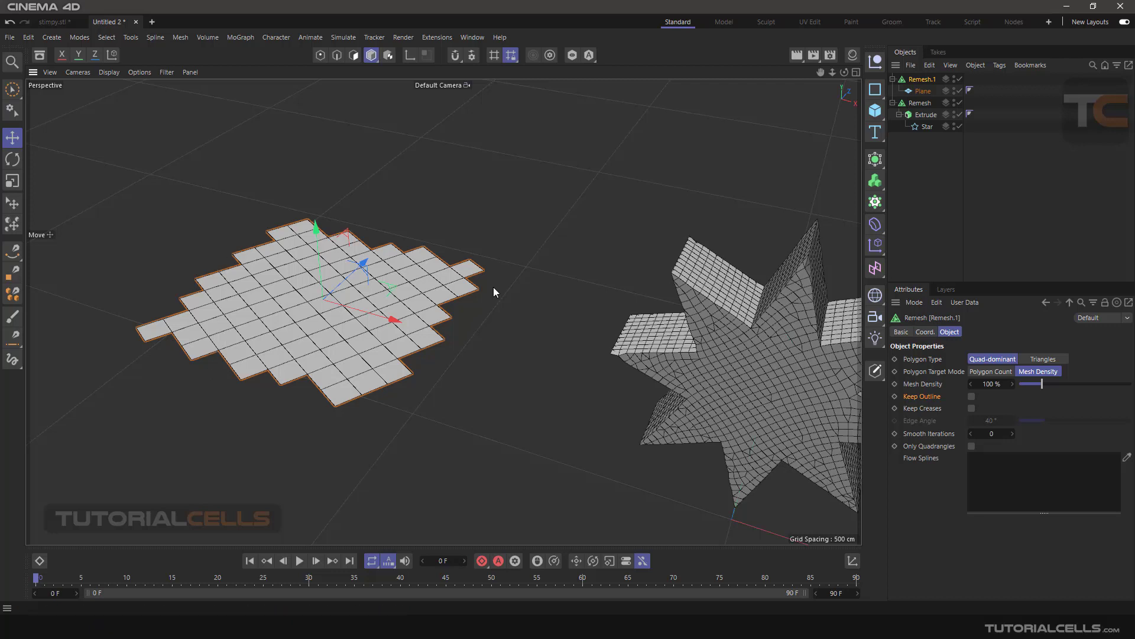
{"action": "left_click", "coordinate": [971, 397]}
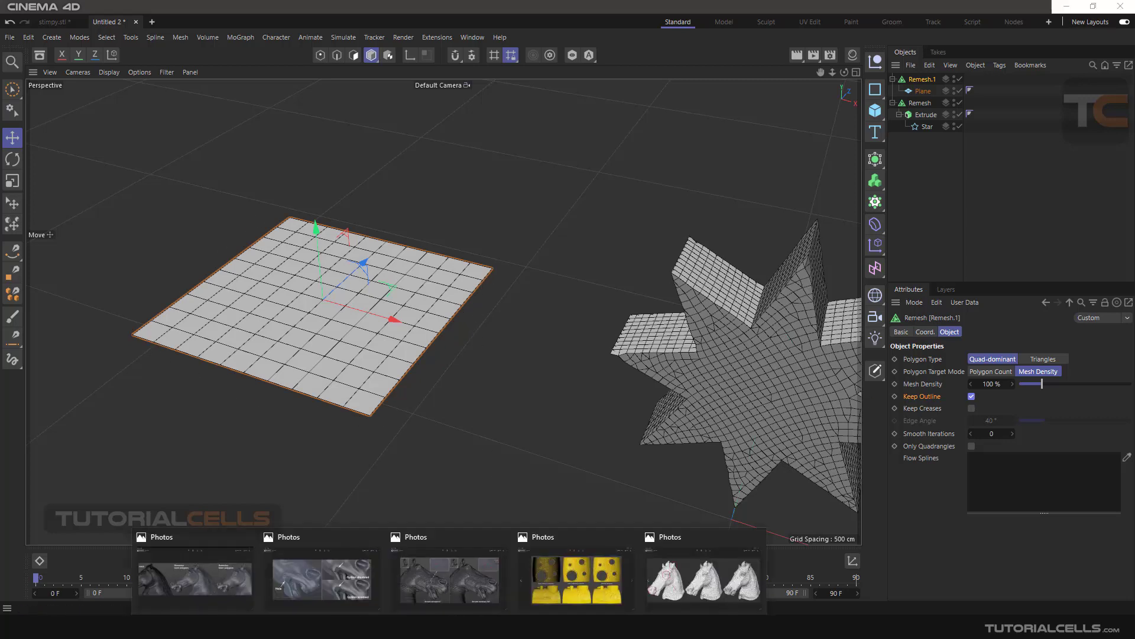
View the Photos image comparing a hole in the mesh with the option disabled and enabled, then return to Cinema 4D.
{"action": "left_click", "coordinate": [290, 582]}
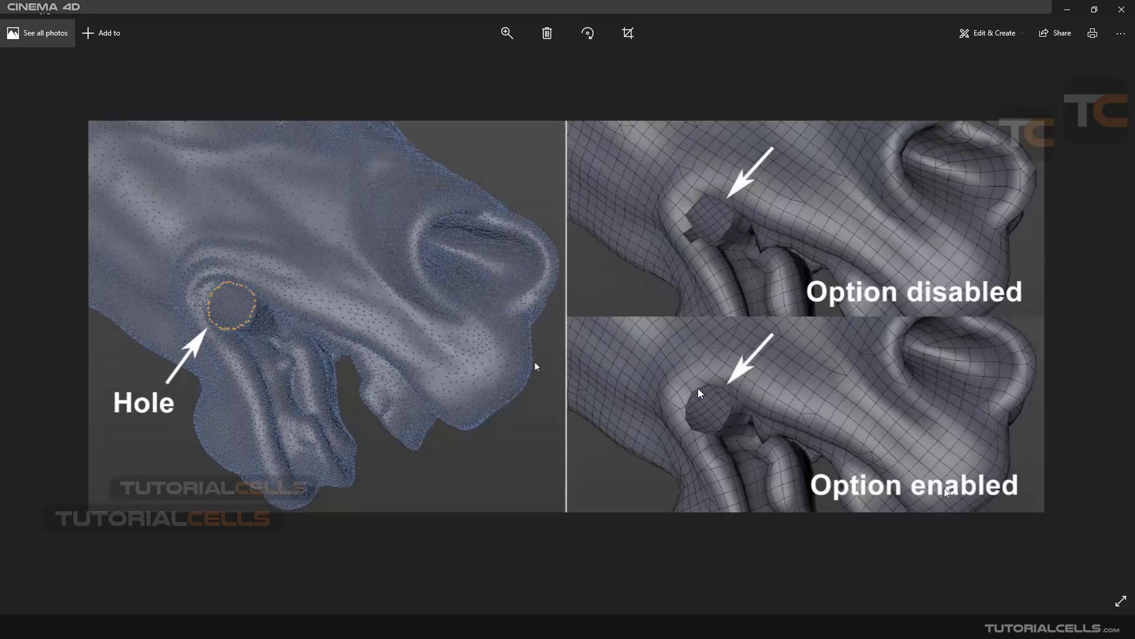
{"action": "left_click", "coordinate": [408, 627]}
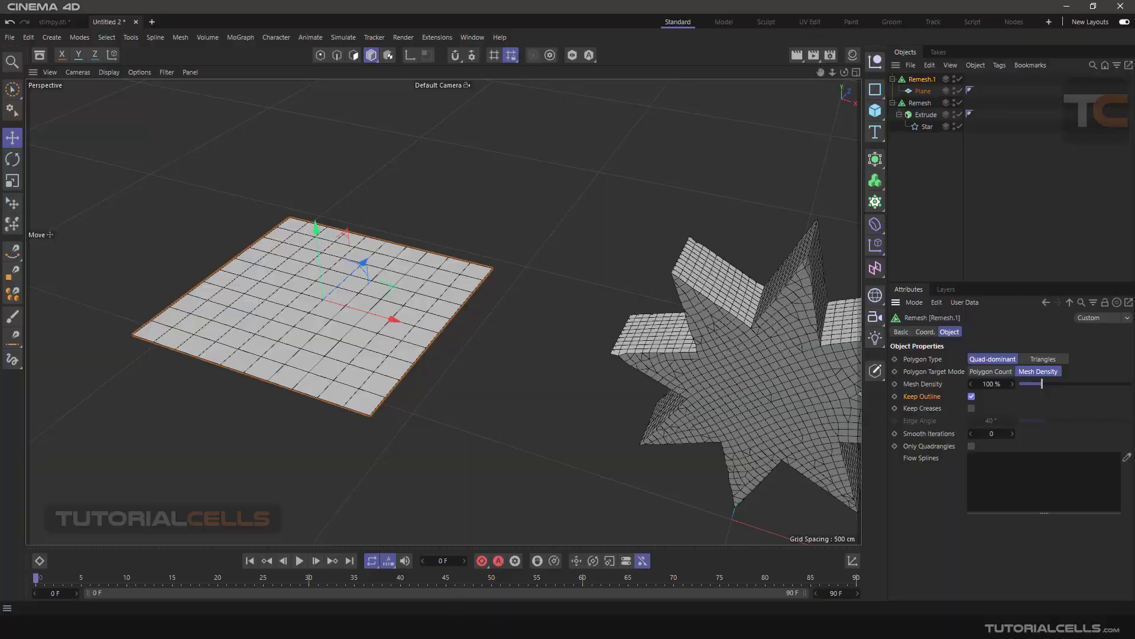
Delete the plane together with its Remesh generator.
{"action": "scroll", "coordinate": [772, 371], "scroll_direction": "down", "scroll_amount": 4}
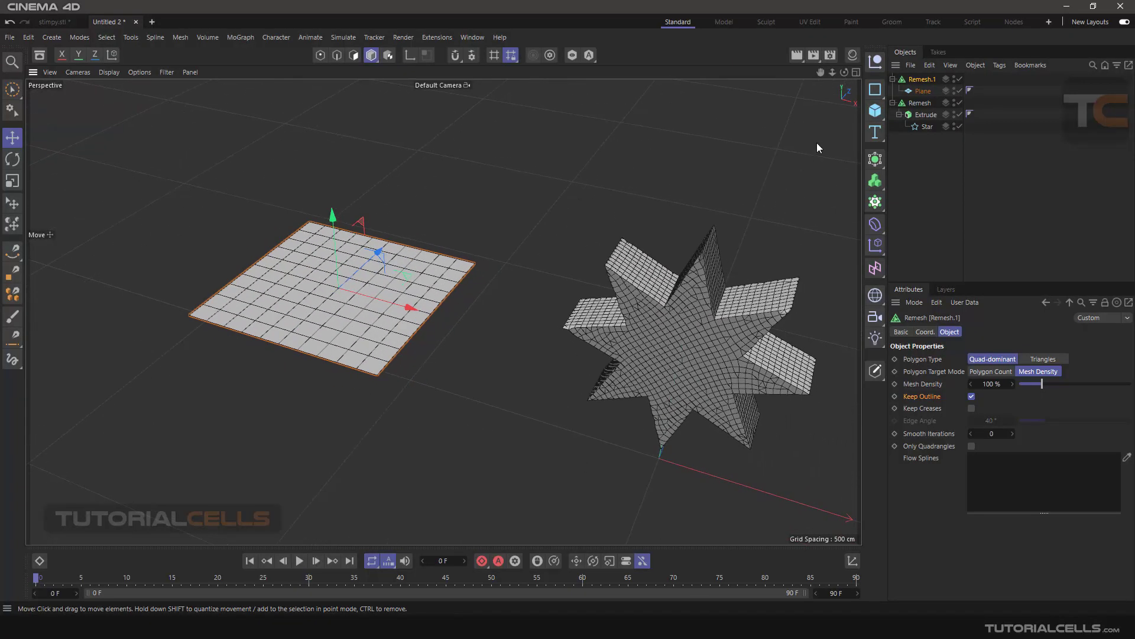
{"action": "key", "text": "Delete"}
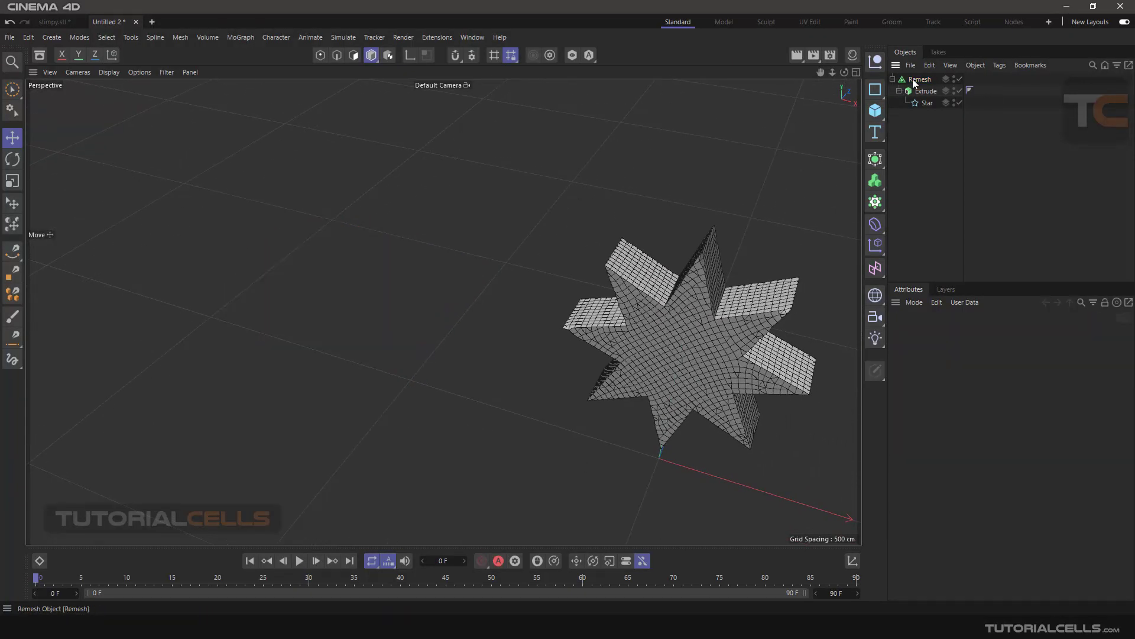
Enable Keep Creases on the star's Remesh generator and check the star's edges from the front.
{"action": "left_click", "coordinate": [918, 80]}
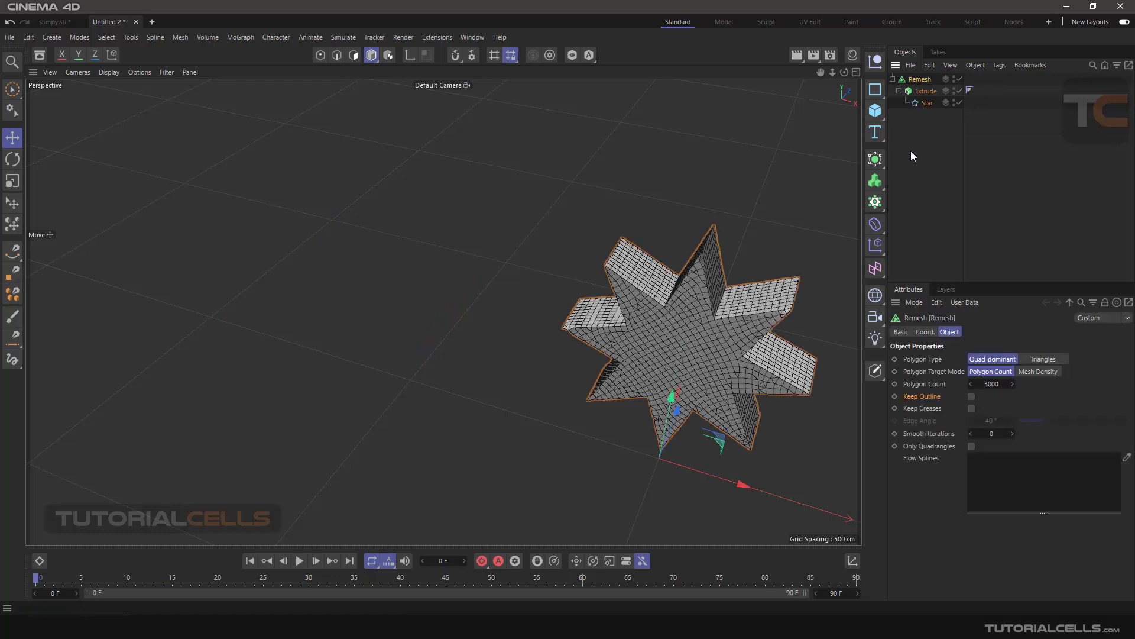
{"action": "scroll", "coordinate": [741, 367], "scroll_direction": "up", "scroll_amount": 3}
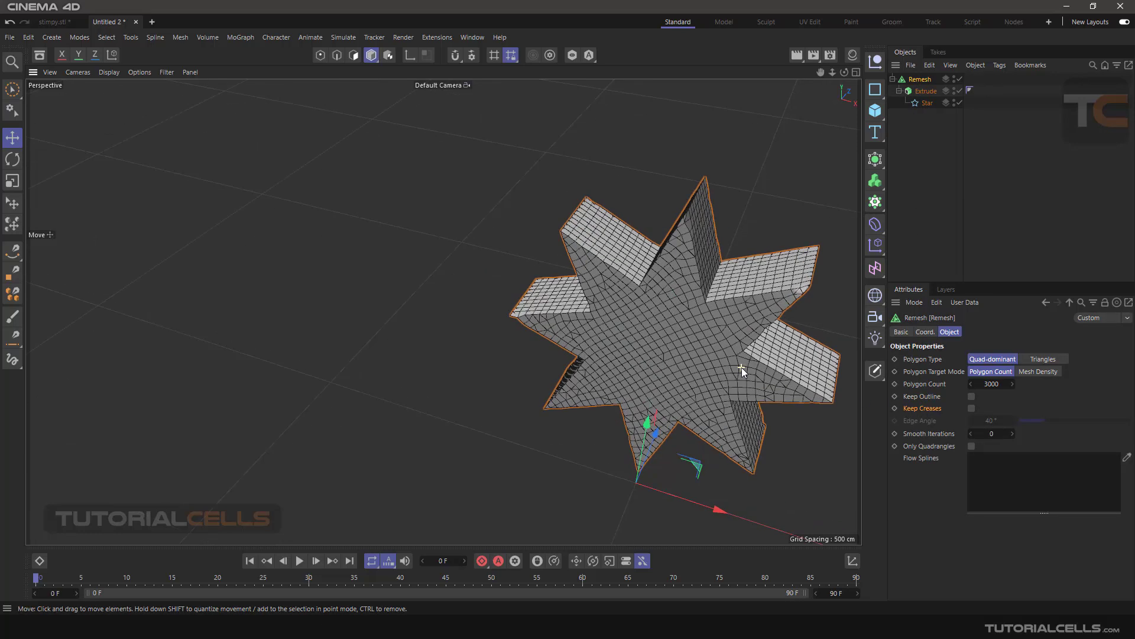
{"action": "scroll", "coordinate": [686, 325], "scroll_direction": "down", "scroll_amount": 3}
{"action": "mouse_move", "coordinate": [449, 627]}
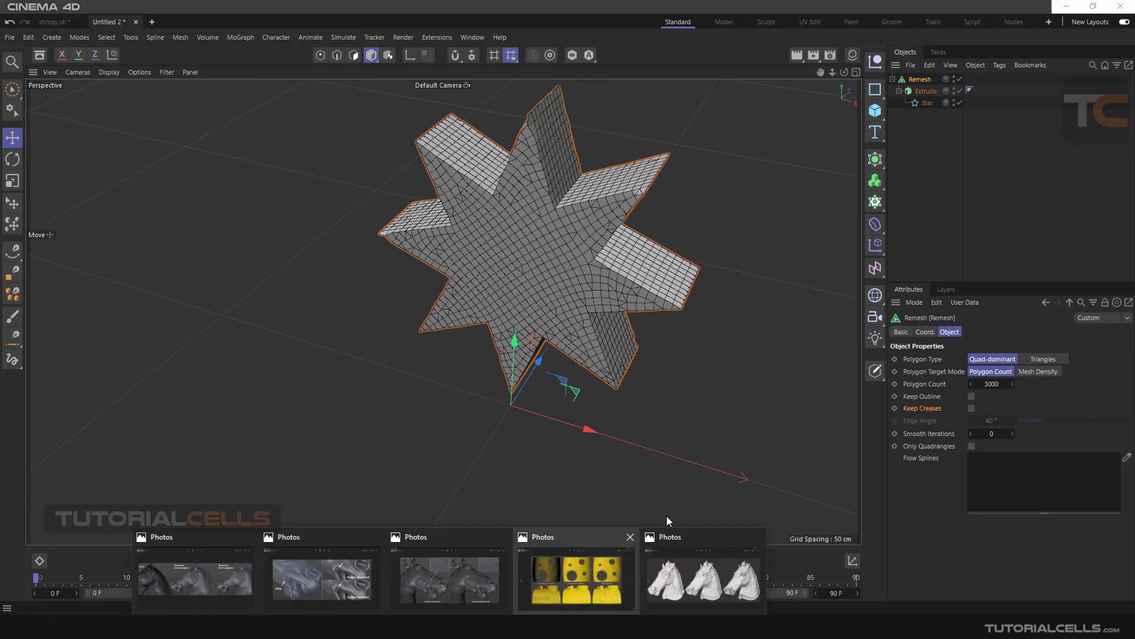
{"action": "left_click", "coordinate": [971, 408]}
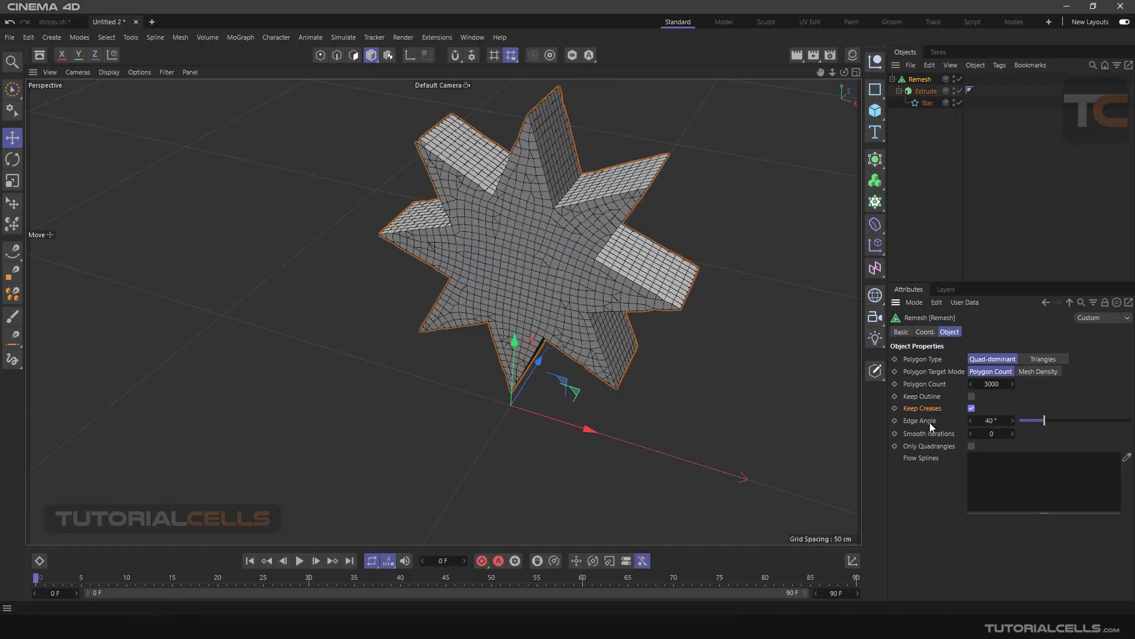
{"action": "left_click_drag", "start_coordinate": [536, 269], "coordinate": [659, 260], "text": "alt"}
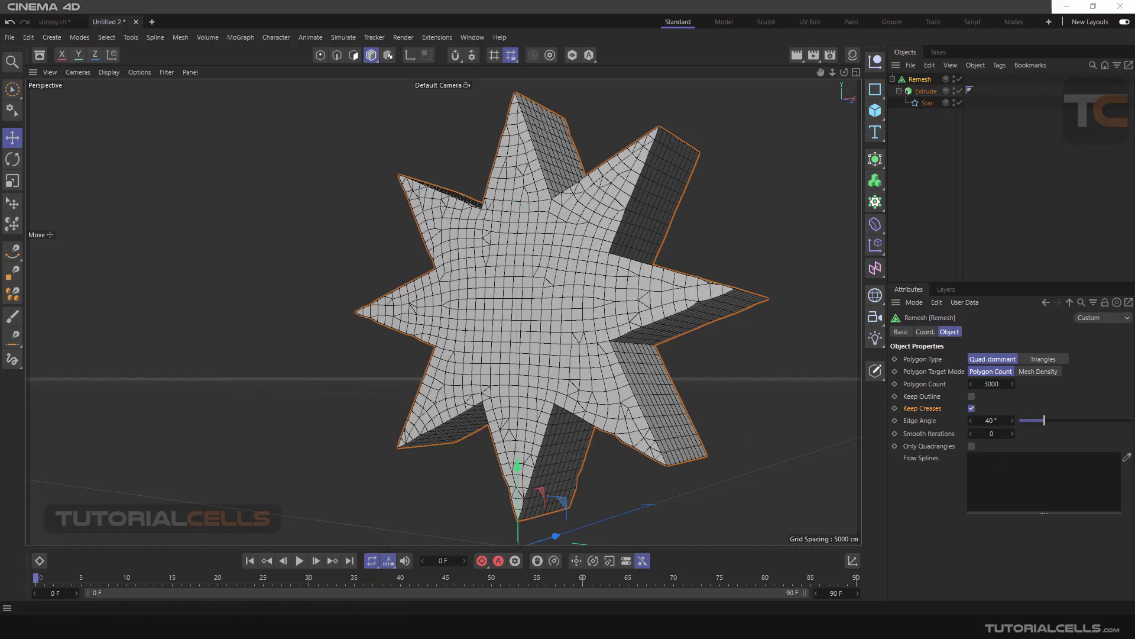
Switch to Photos and study the horse head image comparing Smooth Iterations 0 with Smooth Iterations 100.
{"action": "mouse_move", "coordinate": [450, 633]}
{"action": "left_click", "coordinate": [450, 581]}
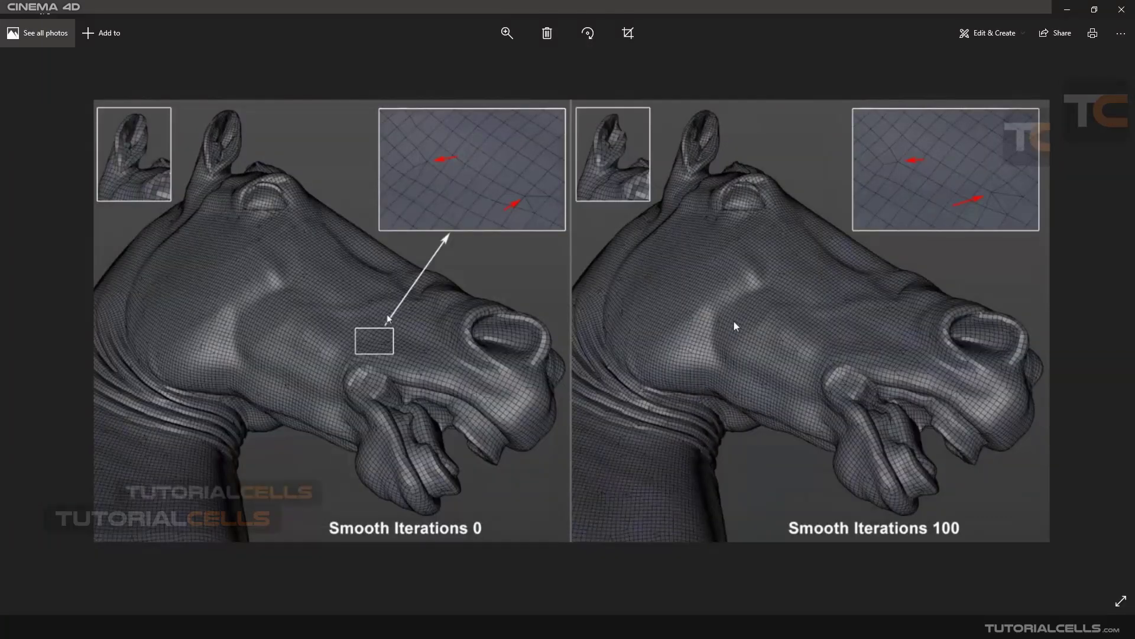
{"action": "mouse_move", "coordinate": [451, 633]}
{"action": "left_click", "coordinate": [322, 577]}
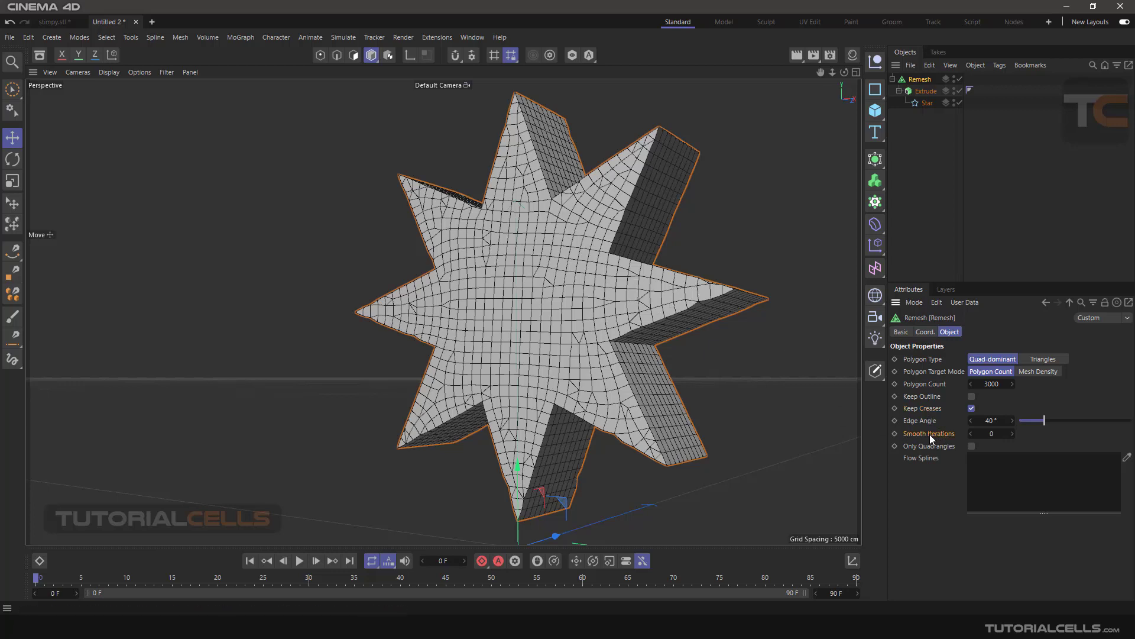
{"action": "left_click", "coordinate": [450, 628]}
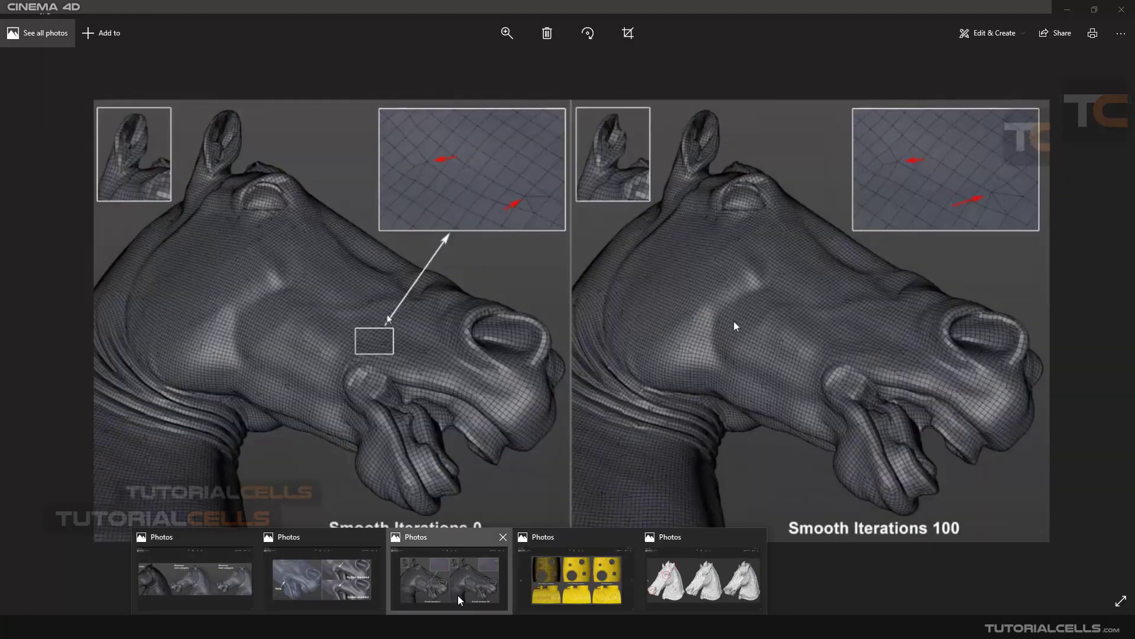
{"action": "left_click", "coordinate": [459, 601]}
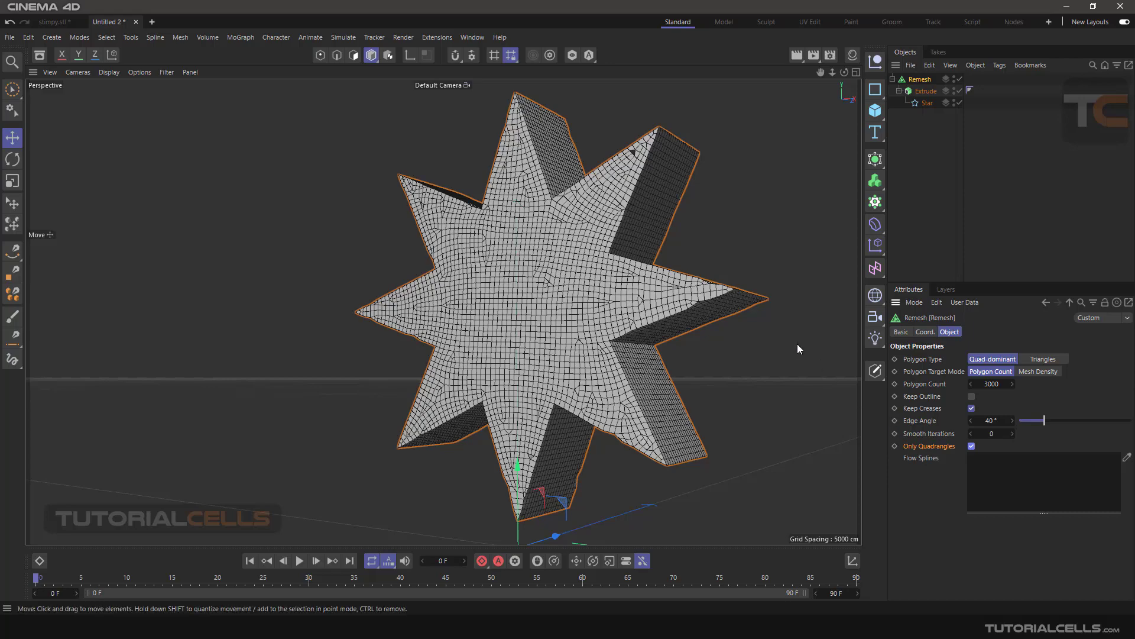
Examine the star's Only Quadrangles mesh up close around the upper tips and across the front face.
{"action": "scroll", "coordinate": [740, 296], "scroll_direction": "up", "scroll_amount": 2}
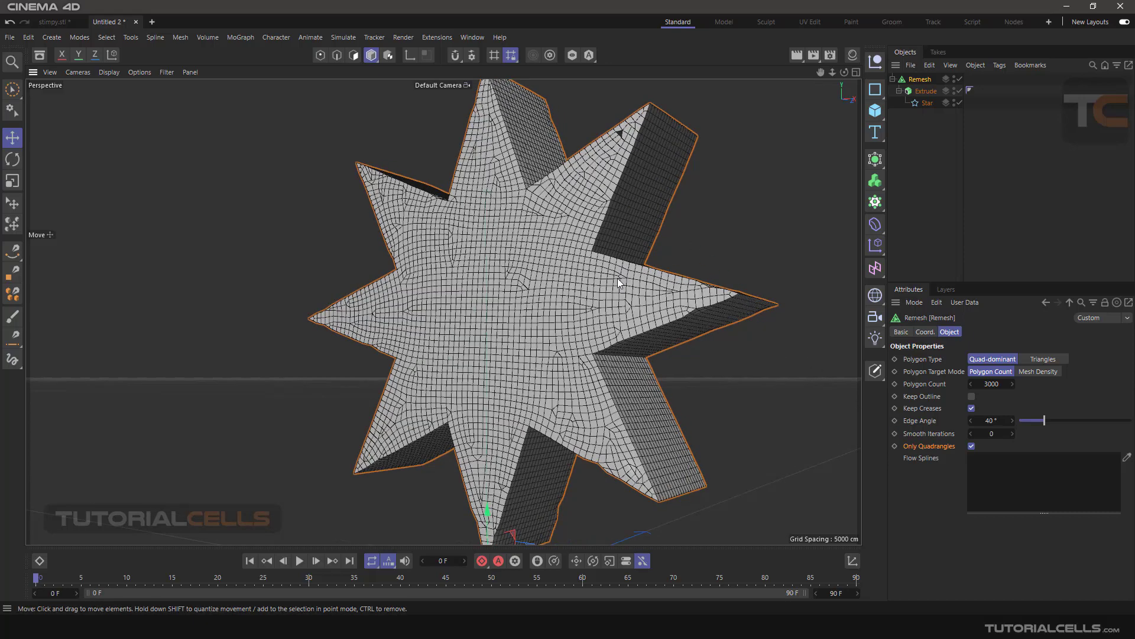
{"action": "left_click_drag", "start_coordinate": [618, 278], "coordinate": [611, 229], "text": "alt"}
{"action": "scroll", "coordinate": [616, 250], "scroll_direction": "up", "scroll_amount": 3}
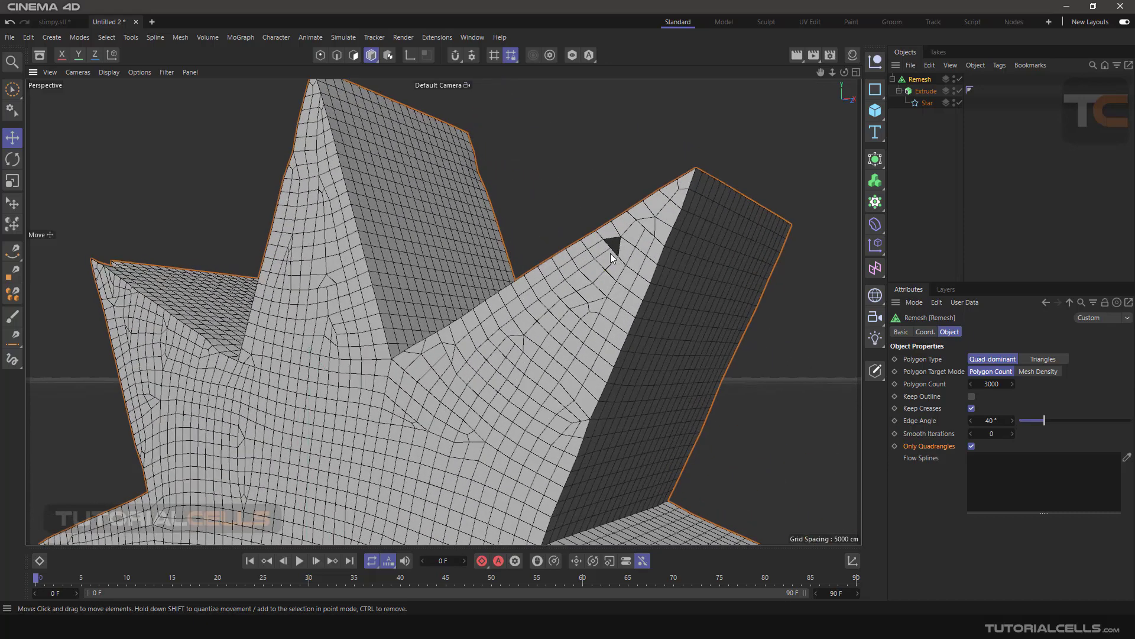
{"action": "scroll", "coordinate": [613, 251], "scroll_direction": "down", "scroll_amount": 6}
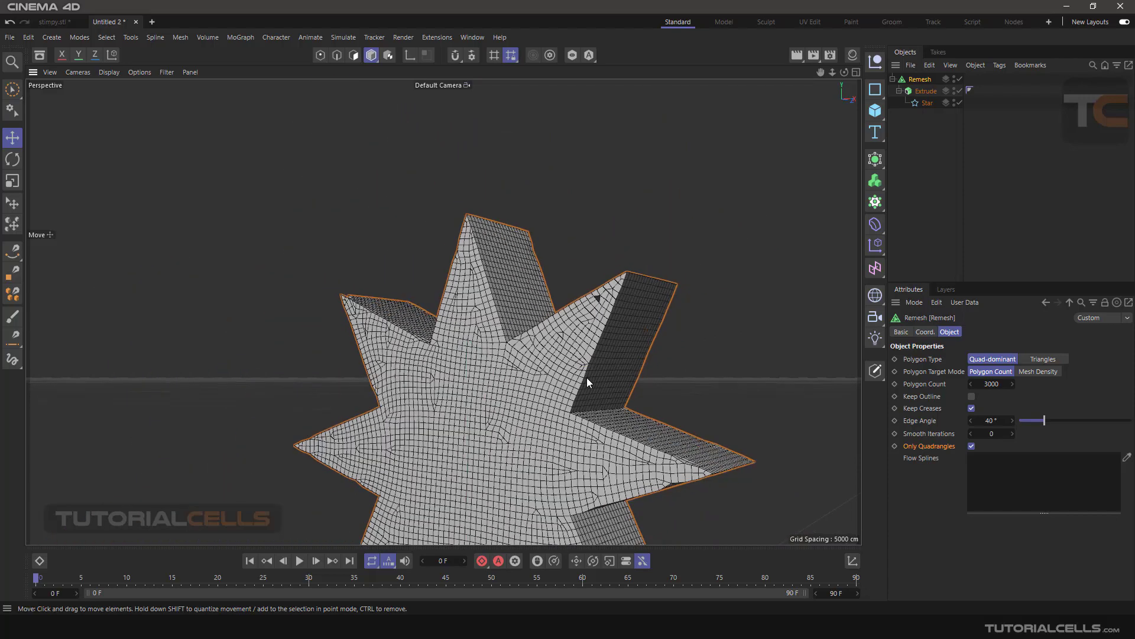
{"action": "left_click_drag", "start_coordinate": [584, 302], "coordinate": [586, 274], "text": "alt"}
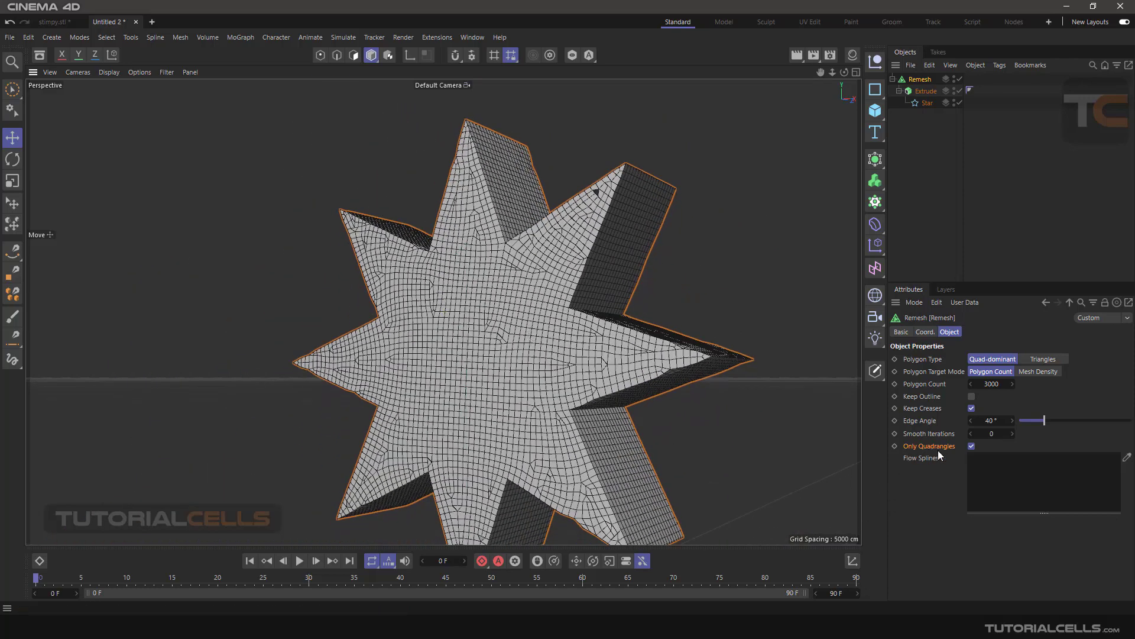
Turn off Only Quadrangles on the star's Remesh generator and delete the generator with its extruded star.
{"action": "left_click", "coordinate": [972, 446]}
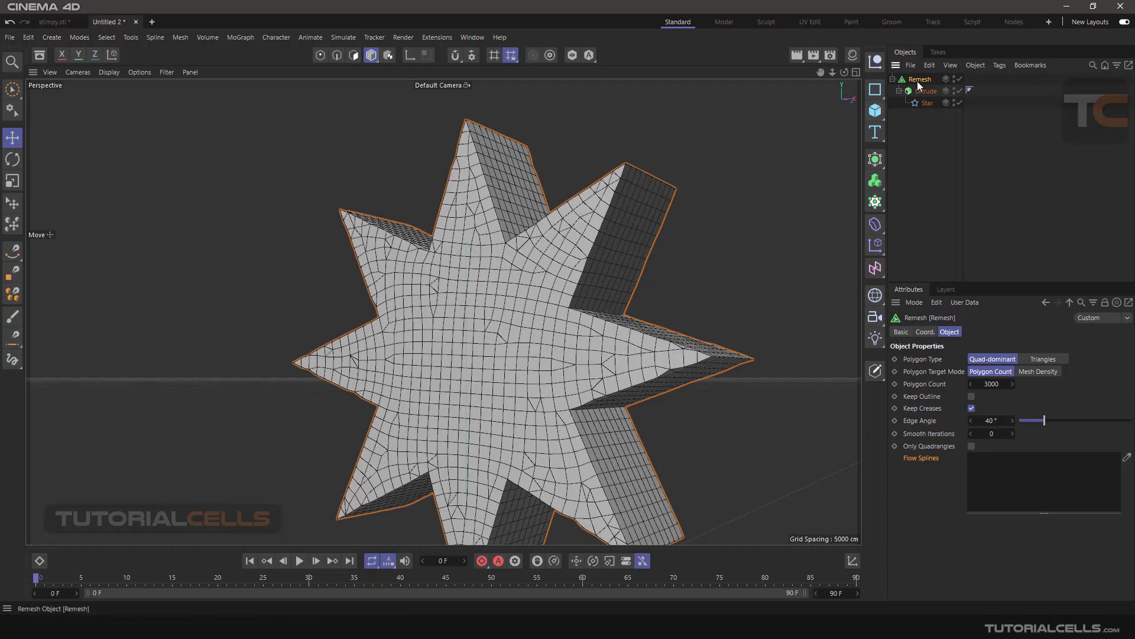
{"action": "key", "text": "Delete"}
{"action": "left_click_drag", "start_coordinate": [315, 379], "coordinate": [512, 452], "text": "alt"}
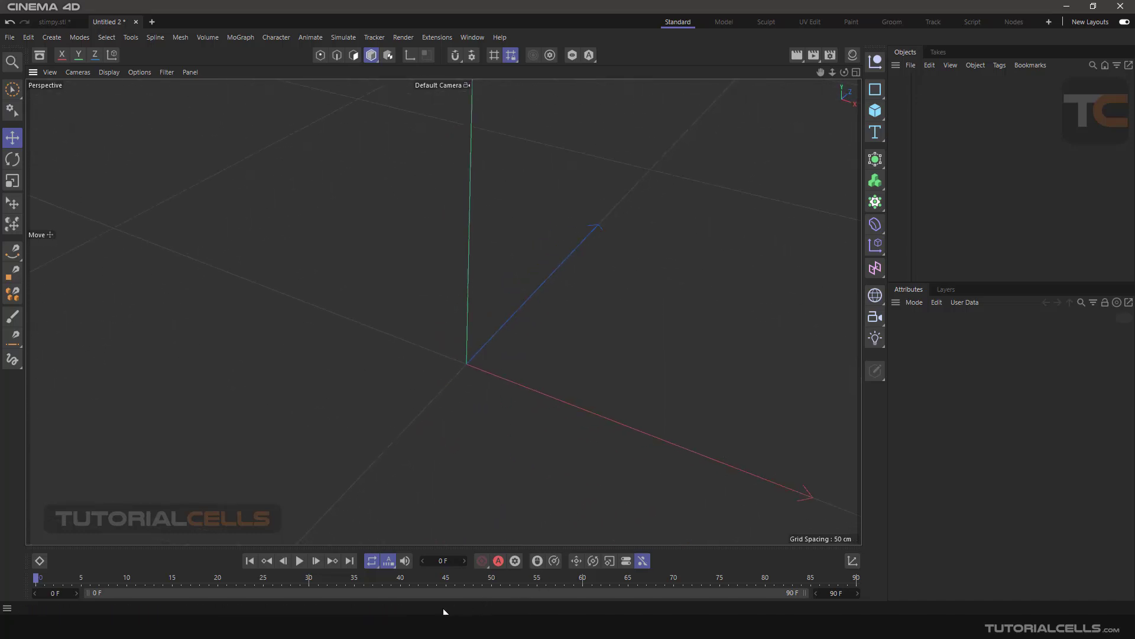
Switch to Photos and study the yellow model image comparing the original, the automatic Remesher edit and the Flow Splines edit.
{"action": "mouse_move", "coordinate": [451, 605]}
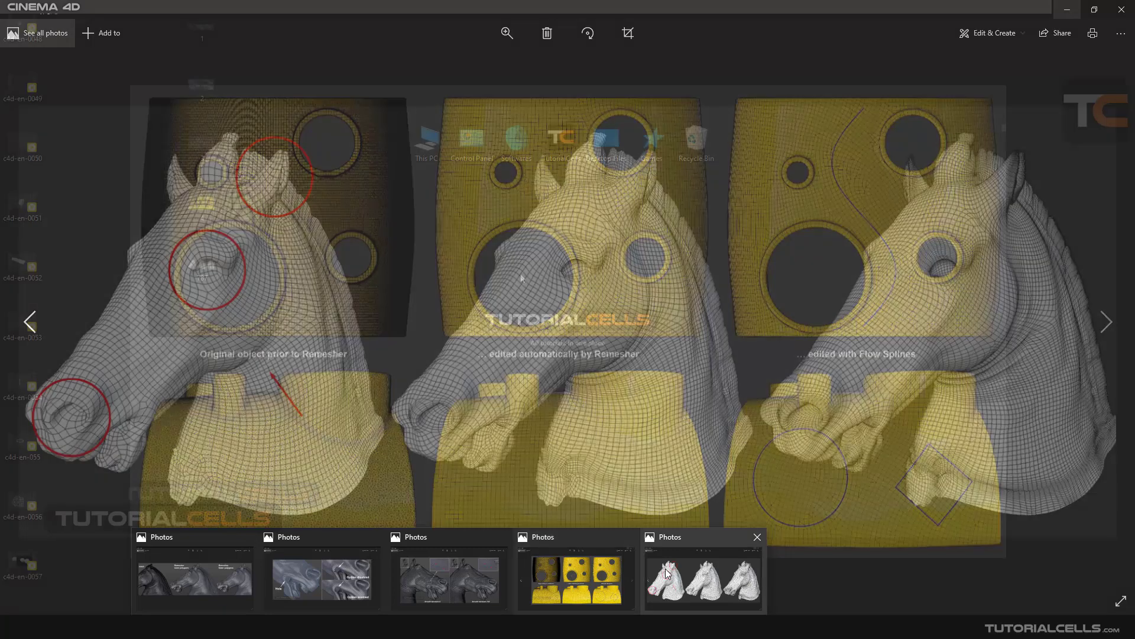
{"action": "mouse_move", "coordinate": [671, 573]}
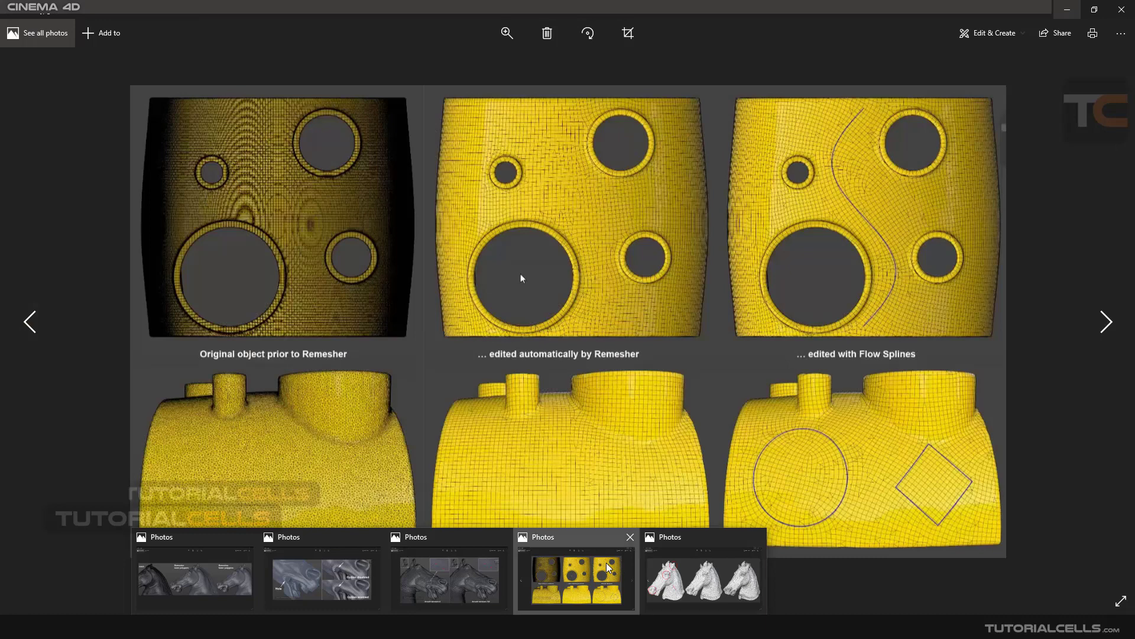
{"action": "left_click", "coordinate": [605, 562]}
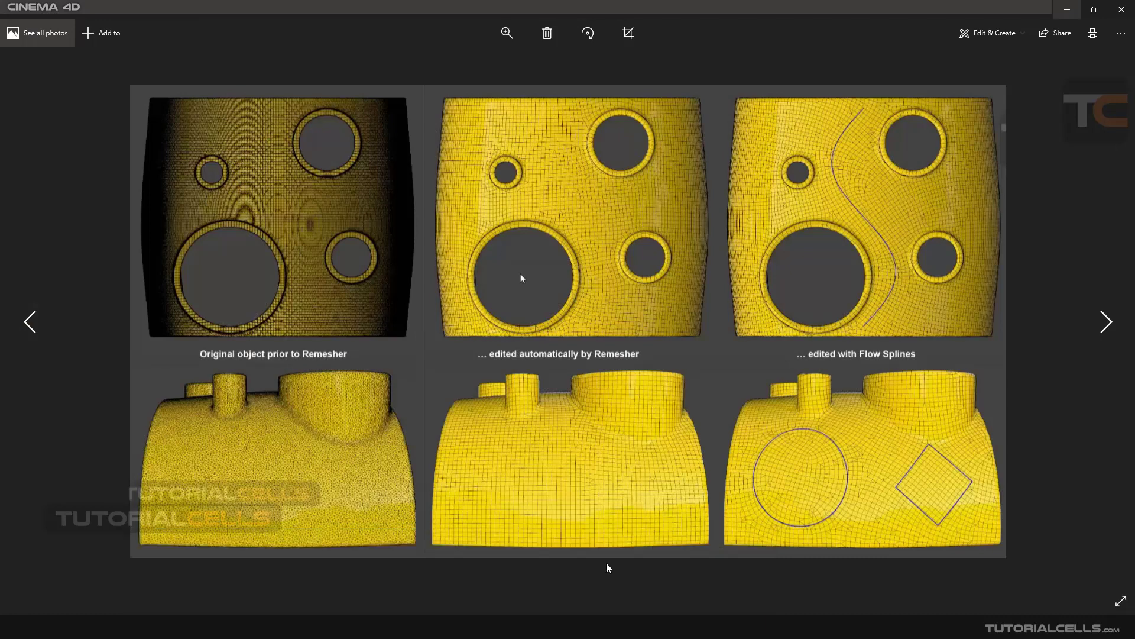
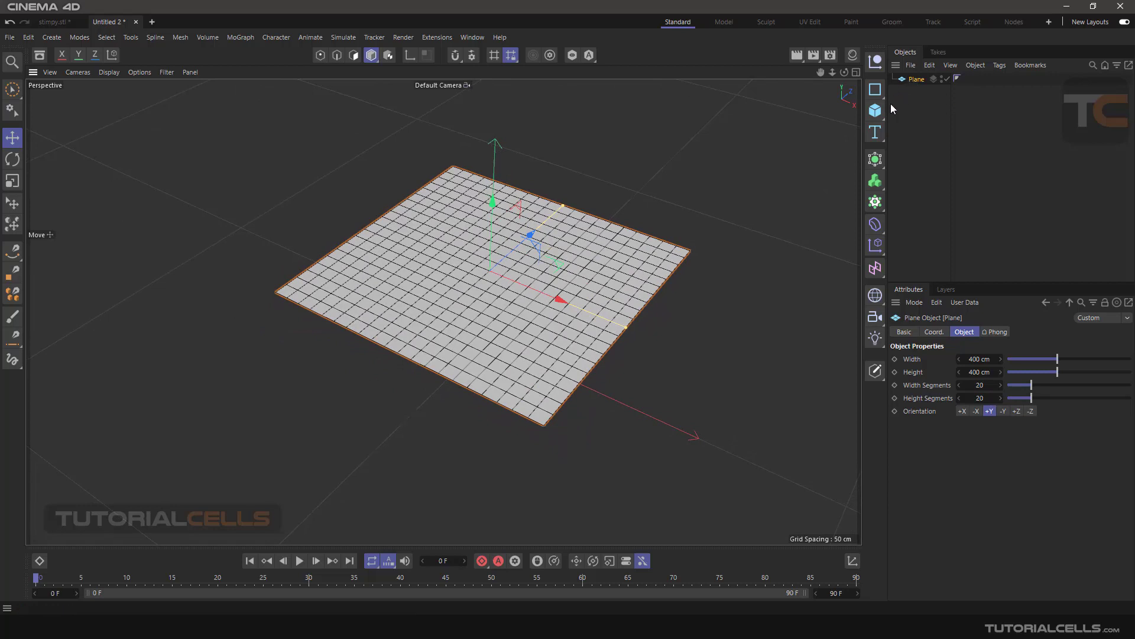
Add a Remesh generator to the plane with Keep Outline enabled and the polygon target mode set to Polygon Count.
{"action": "left_click", "coordinate": [876, 160]}
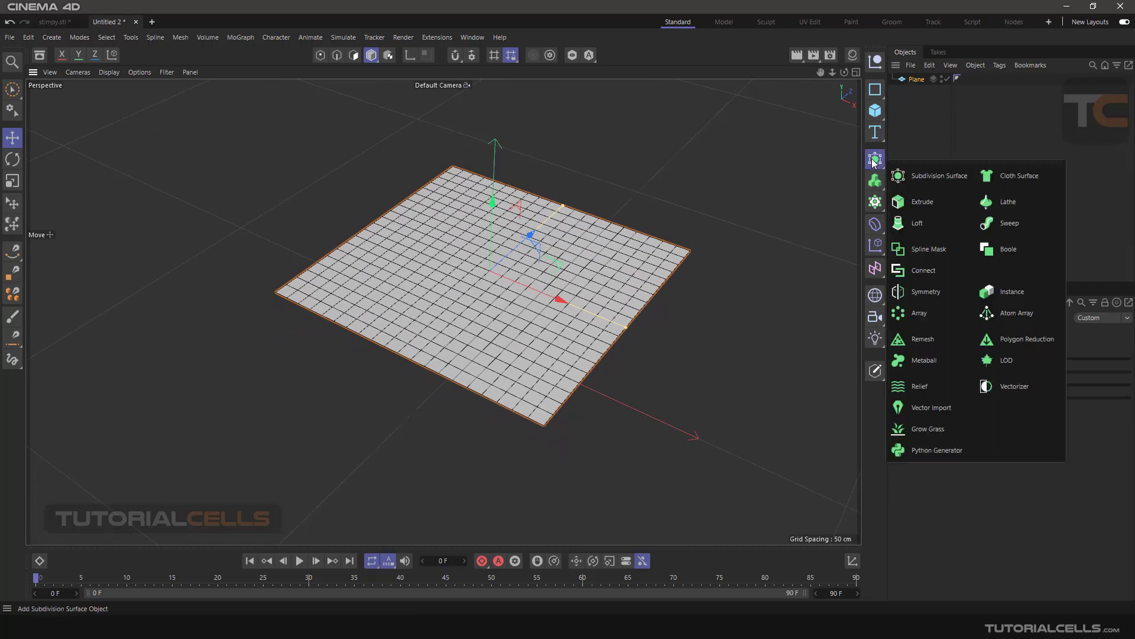
{"action": "left_click", "coordinate": [911, 338]}
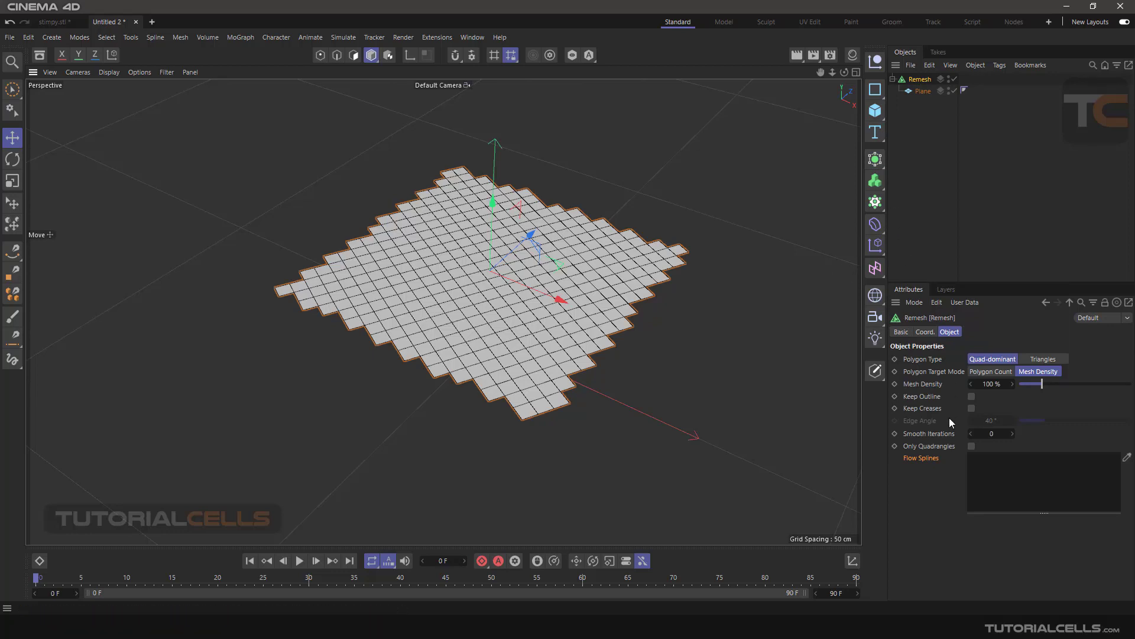
{"action": "left_click", "coordinate": [971, 397]}
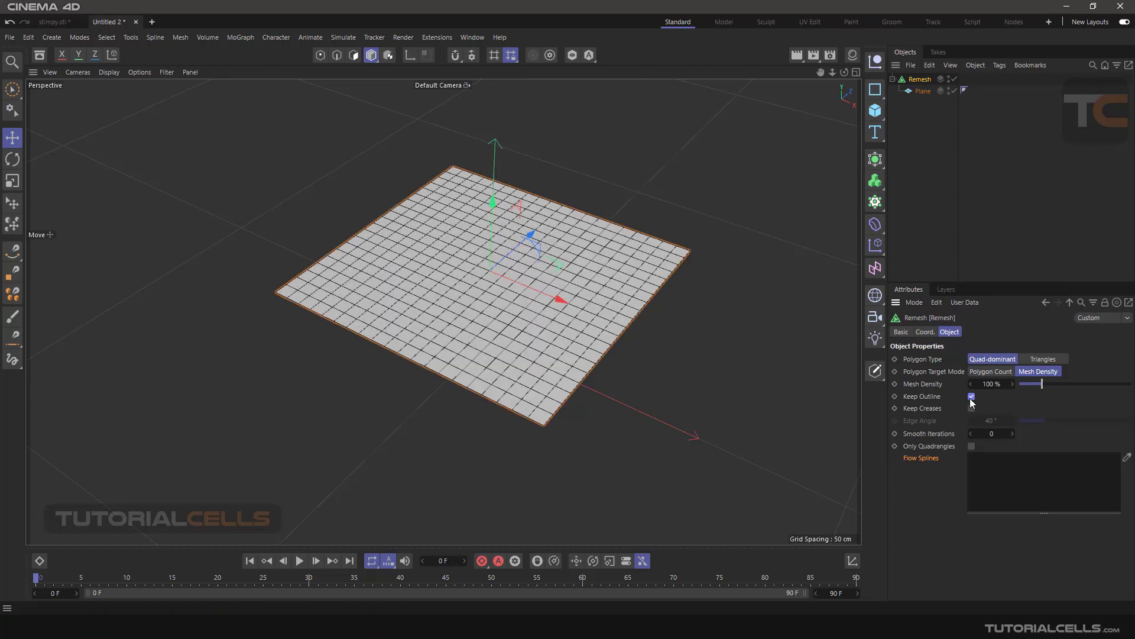
{"action": "left_click", "coordinate": [992, 371]}
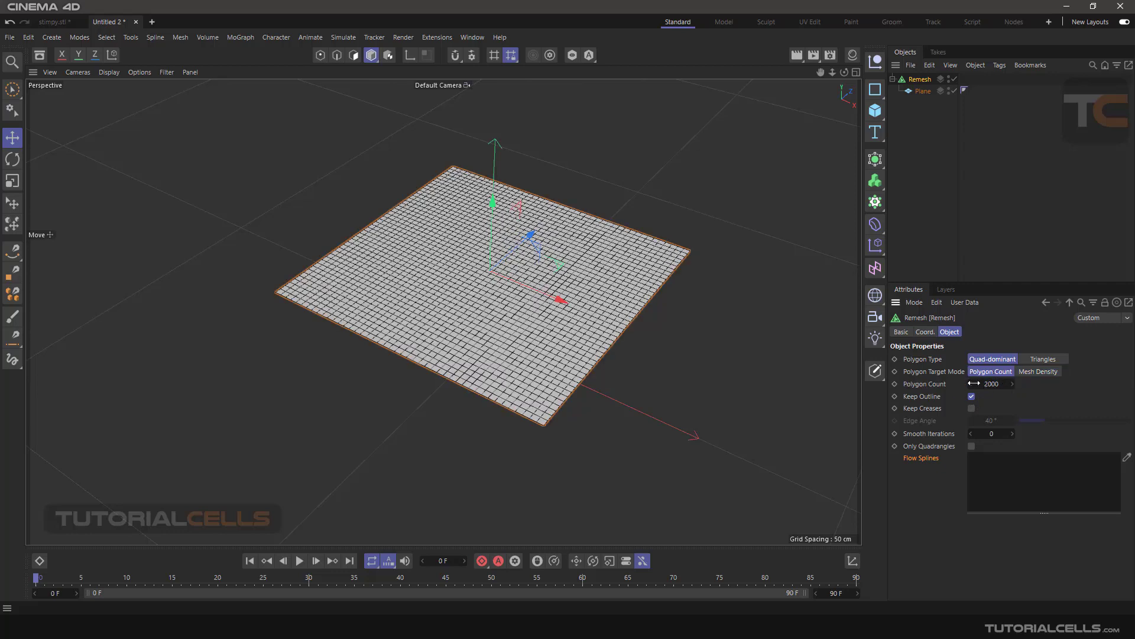
{"action": "scroll", "coordinate": [419, 234], "scroll_direction": "up", "scroll_amount": 2}
{"action": "scroll", "coordinate": [509, 210], "scroll_direction": "up", "scroll_amount": 2}
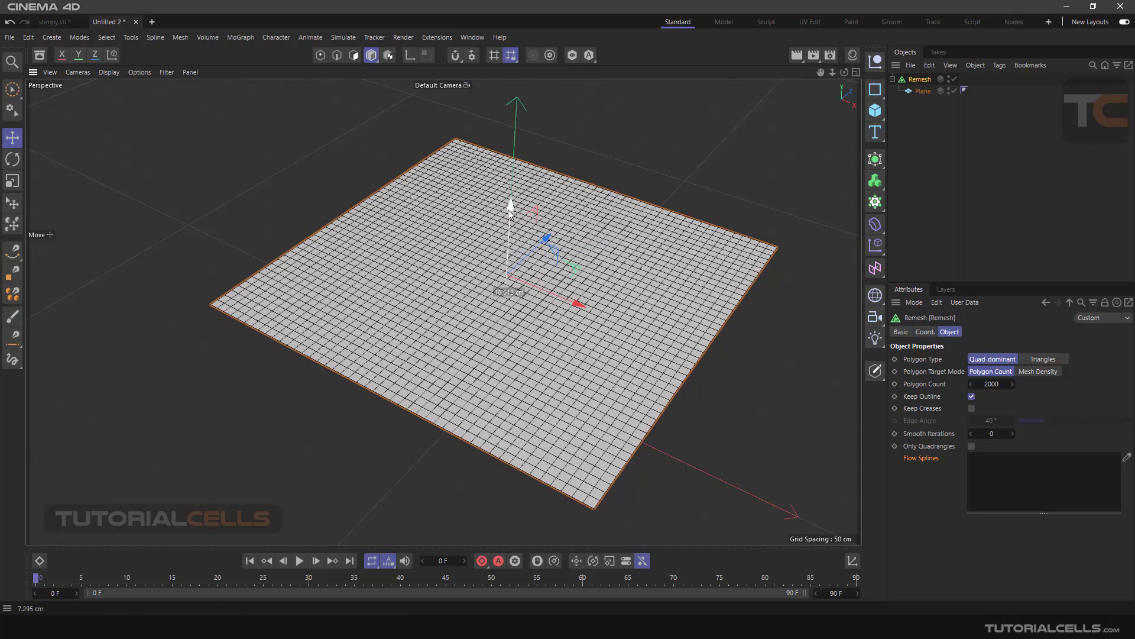
{"action": "scroll", "coordinate": [517, 229], "scroll_direction": "up", "scroll_amount": 1}
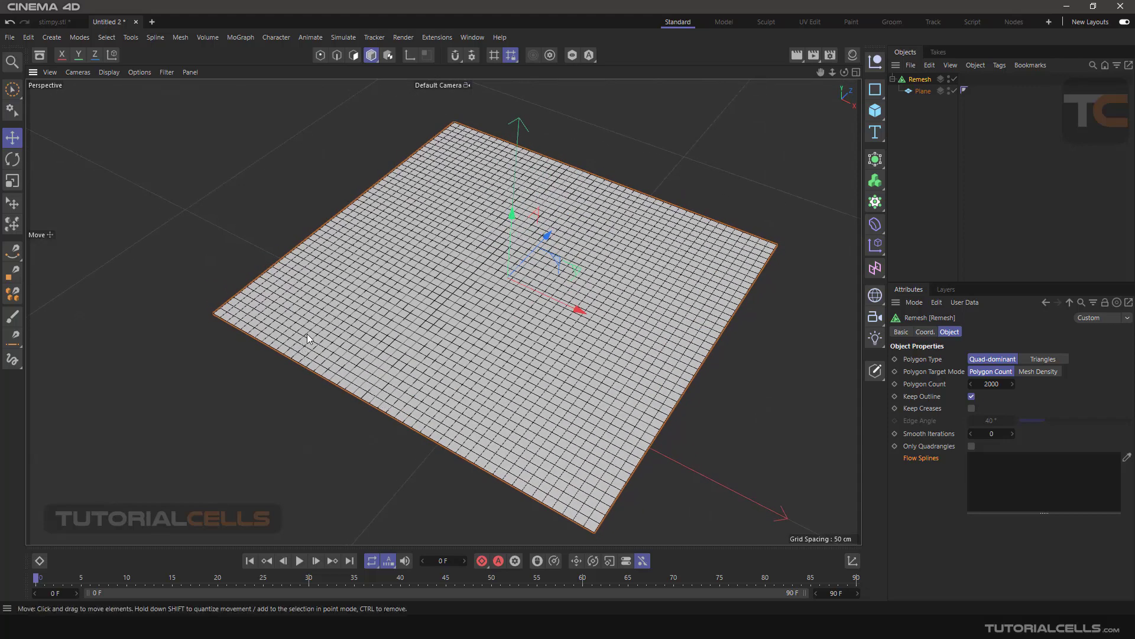
Enable snapping, turn on Polygon snapping in the snap settings and choose the snap mode.
{"action": "left_click", "coordinate": [455, 59]}
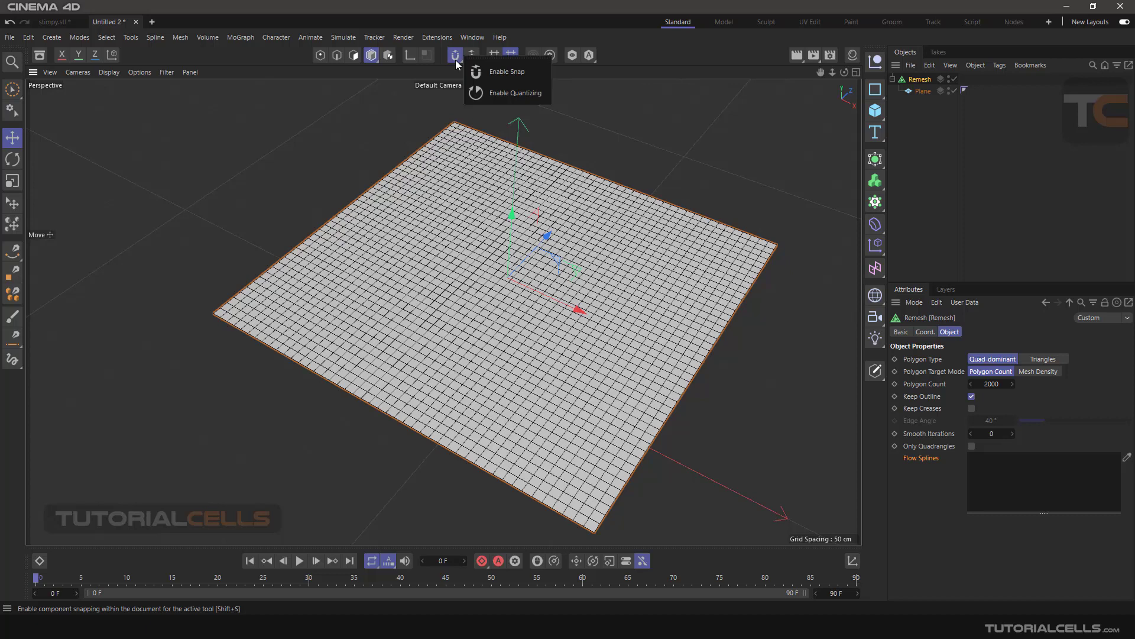
{"action": "left_click", "coordinate": [486, 73]}
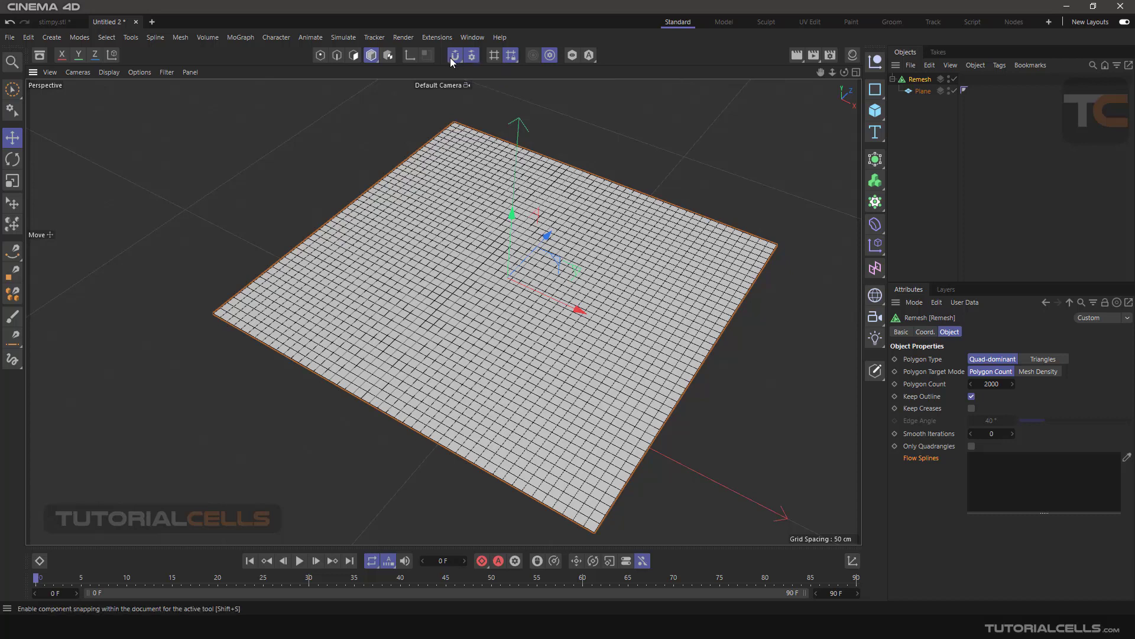
{"action": "left_click", "coordinate": [472, 55]}
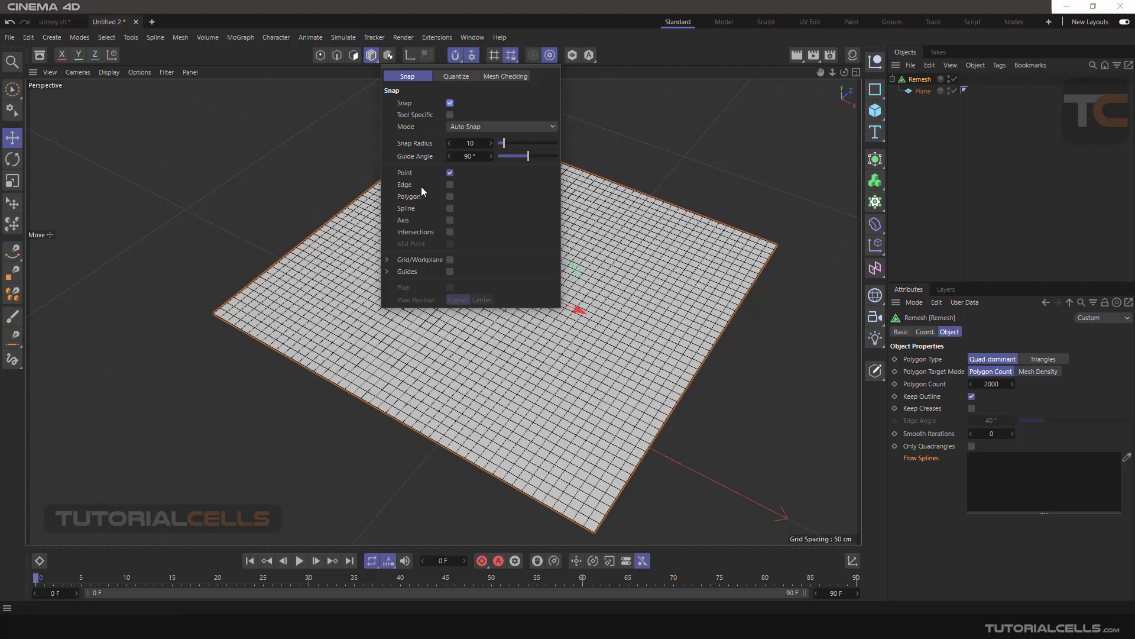
{"action": "left_click", "coordinate": [450, 196]}
{"action": "left_click", "coordinate": [471, 128]}
{"action": "left_click", "coordinate": [484, 158]}
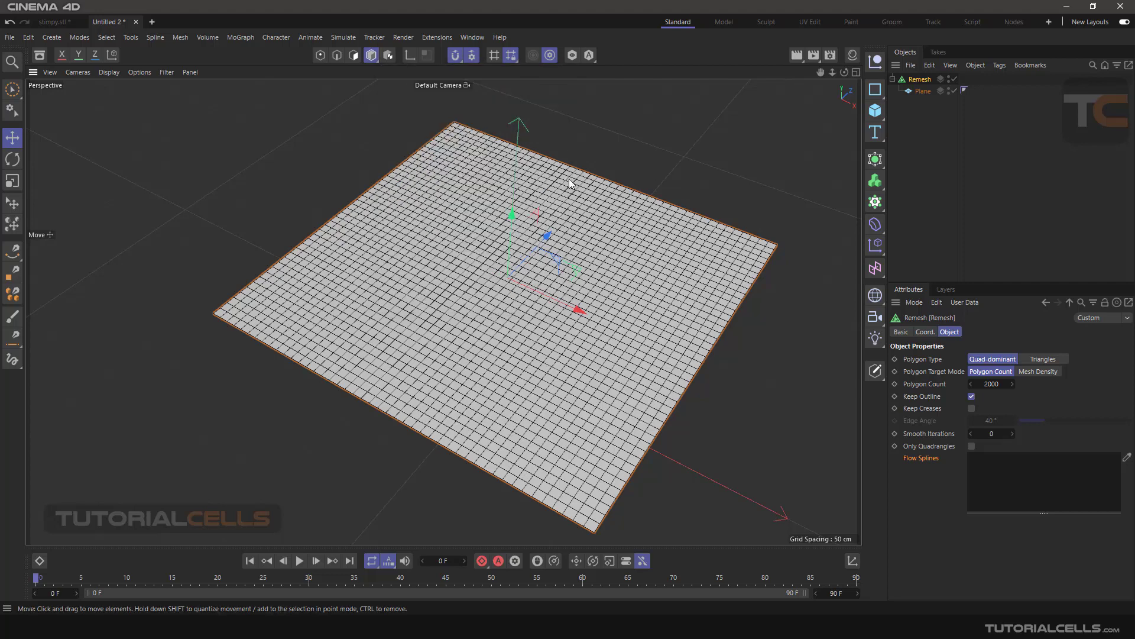
Draw a freehand C-shaped spline across the middle of the plane's surface with the Sketch tool.
{"action": "left_click", "coordinate": [13, 252]}
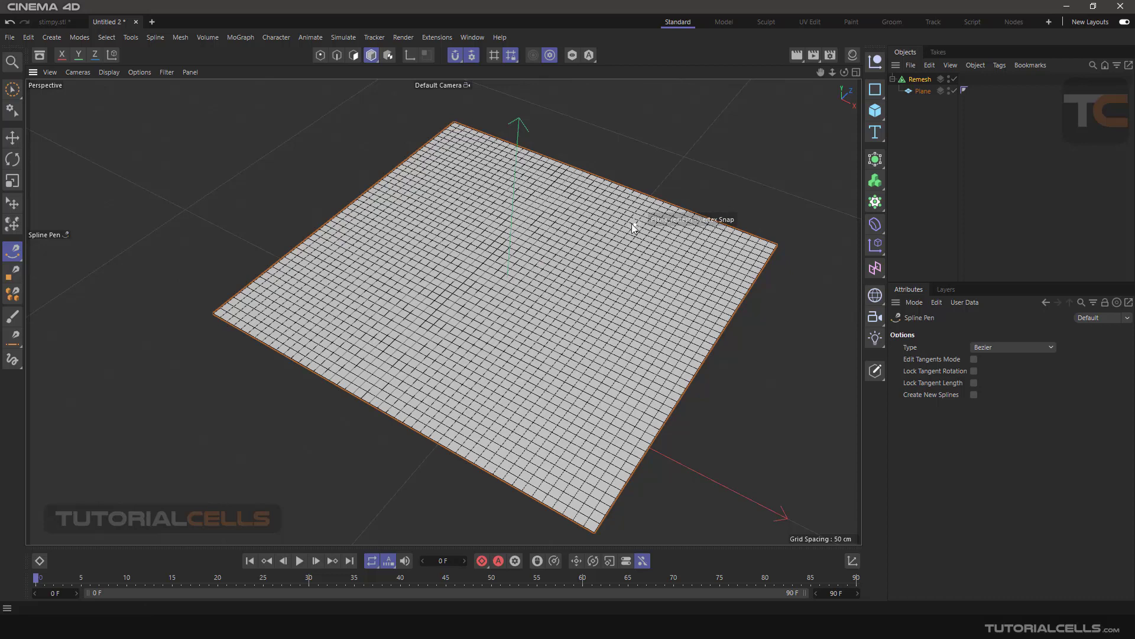
{"action": "left_click", "coordinate": [13, 252]}
{"action": "left_click", "coordinate": [58, 289]}
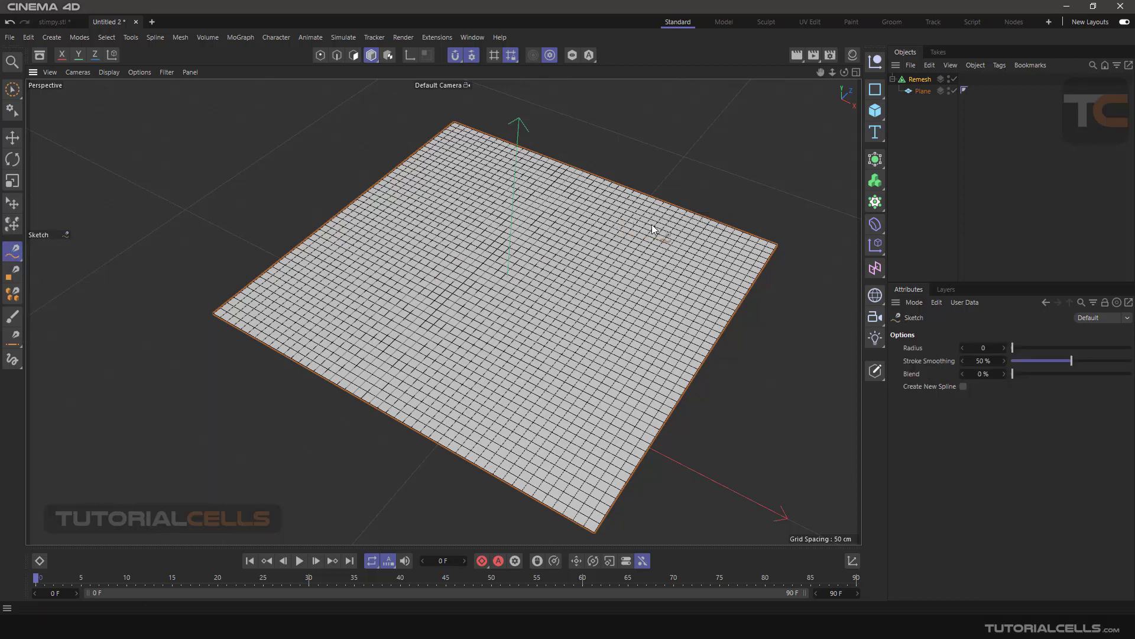
{"action": "mouse_move", "coordinate": [665, 226]}
{"action": "left_mouse_down"}
{"action": "mouse_move", "coordinate": [417, 246]}
{"action": "mouse_move", "coordinate": [460, 382]}
{"action": "left_mouse_up"}
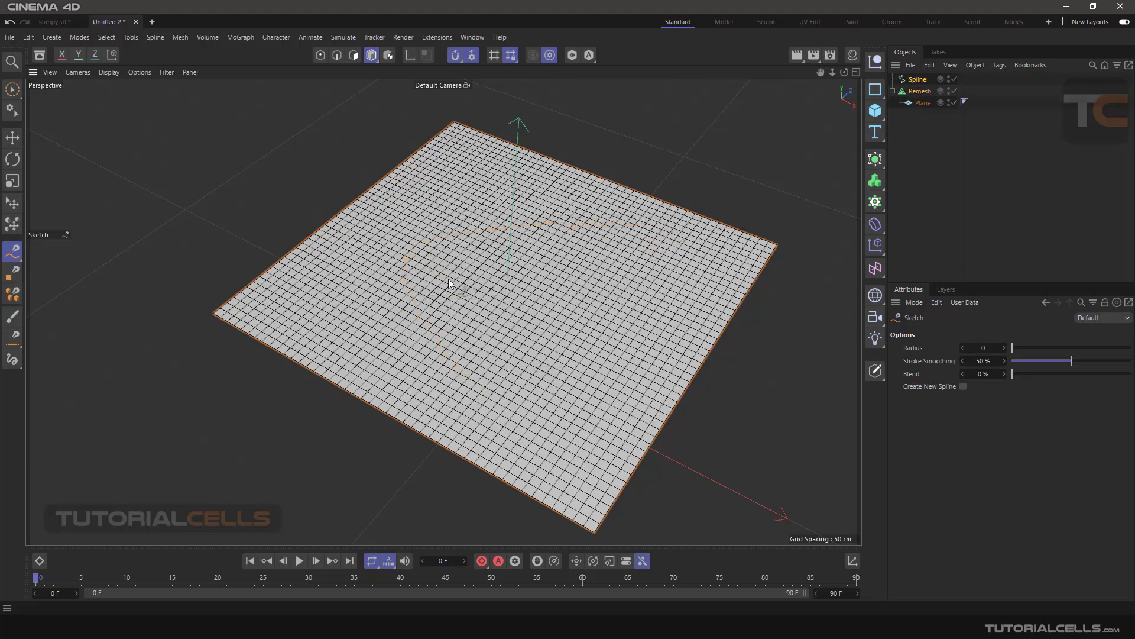
{"action": "mouse_move", "coordinate": [447, 320]}
{"action": "left_mouse_down", "text": "alt"}
{"action": "mouse_move", "coordinate": [453, 332]}
{"action": "mouse_move", "coordinate": [470, 286]}
{"action": "left_mouse_up", "text": "alt"}
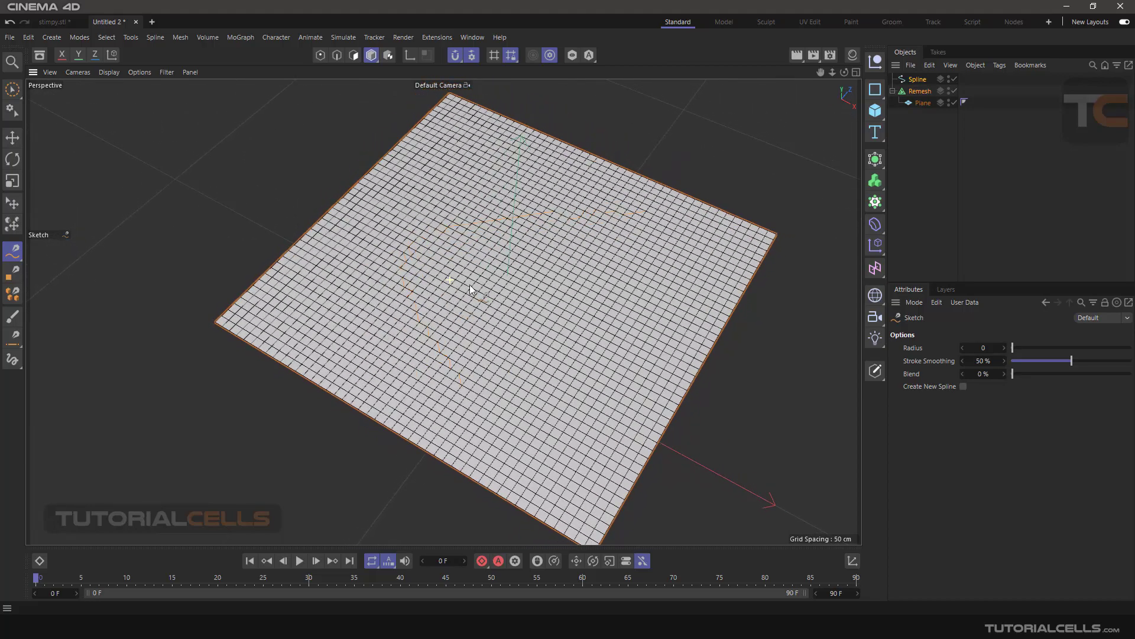
Assign the sketched spline to the Remesh generator's Flow Splines and inspect the plane's mesh.
{"action": "left_click", "coordinate": [919, 91]}
{"action": "scroll", "coordinate": [543, 253], "scroll_direction": "up", "scroll_amount": 3}
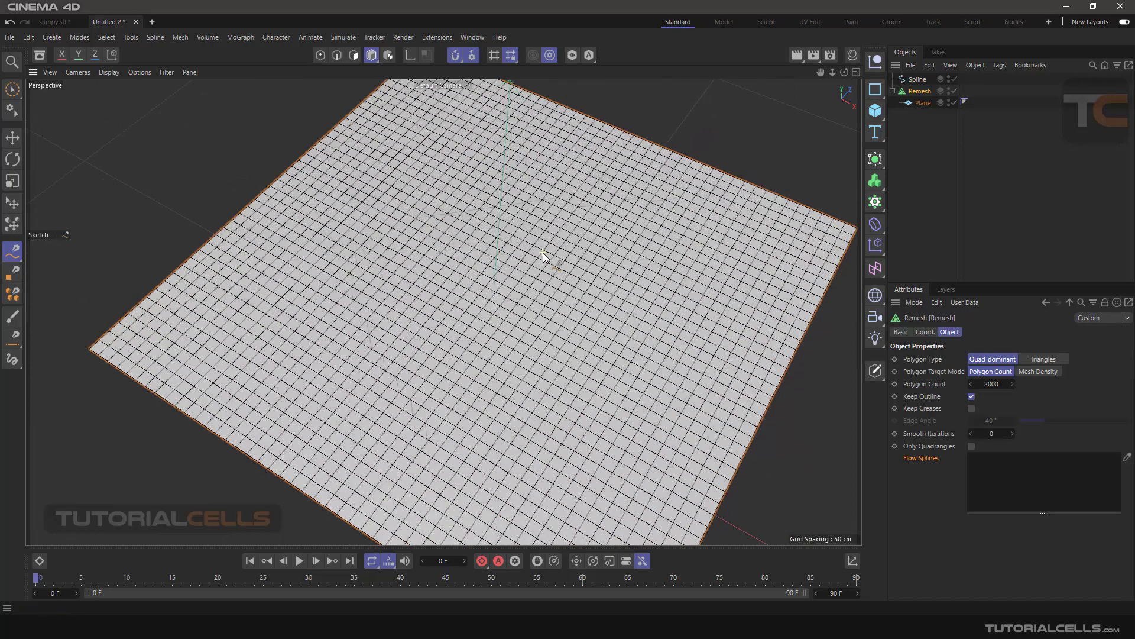
{"action": "left_click_drag", "start_coordinate": [544, 237], "coordinate": [545, 241], "text": "alt"}
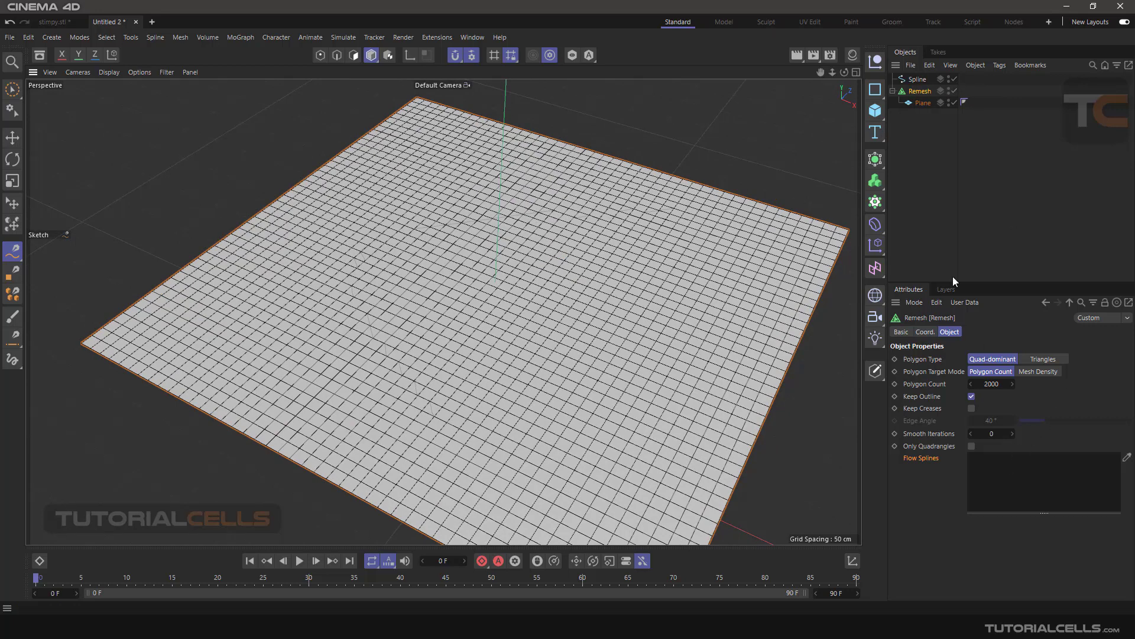
{"action": "left_click_drag", "start_coordinate": [917, 80], "coordinate": [1032, 486]}
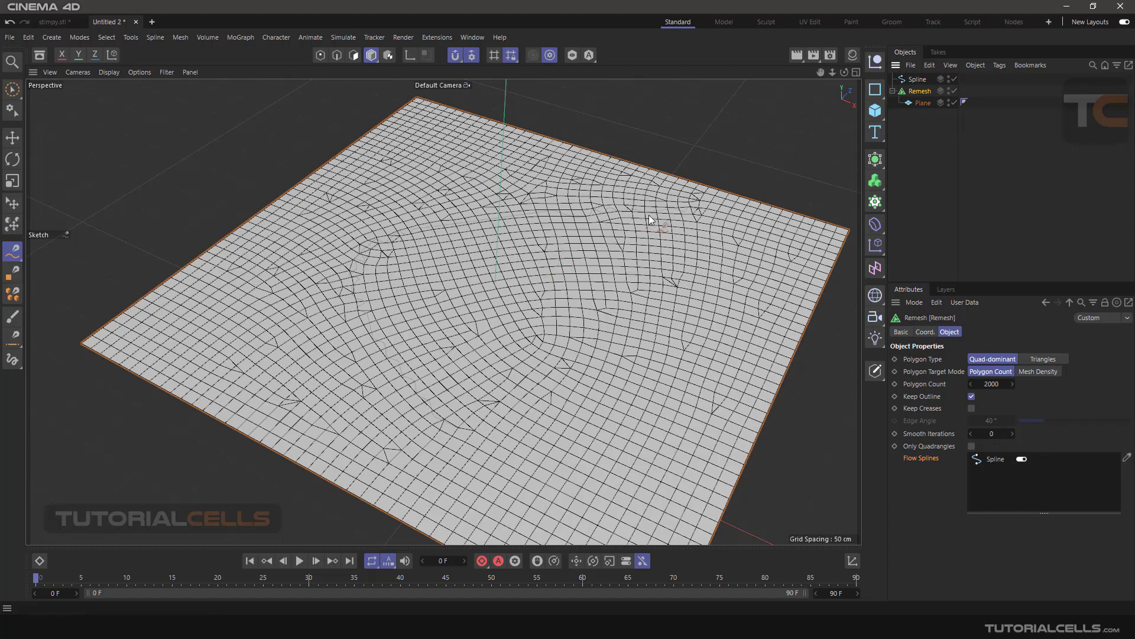
{"action": "left_click_drag", "start_coordinate": [609, 242], "coordinate": [635, 236], "text": "alt"}
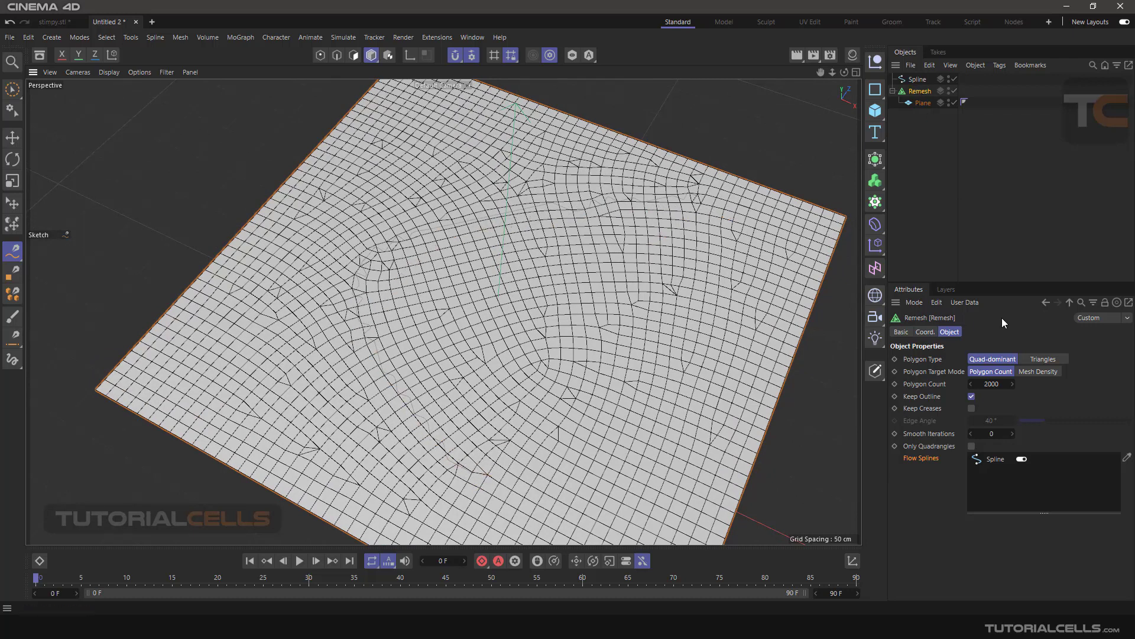
Switch the assigned flow spline off and back on to compare the plane's mesh with and without it.
{"action": "left_click", "coordinate": [1021, 459]}
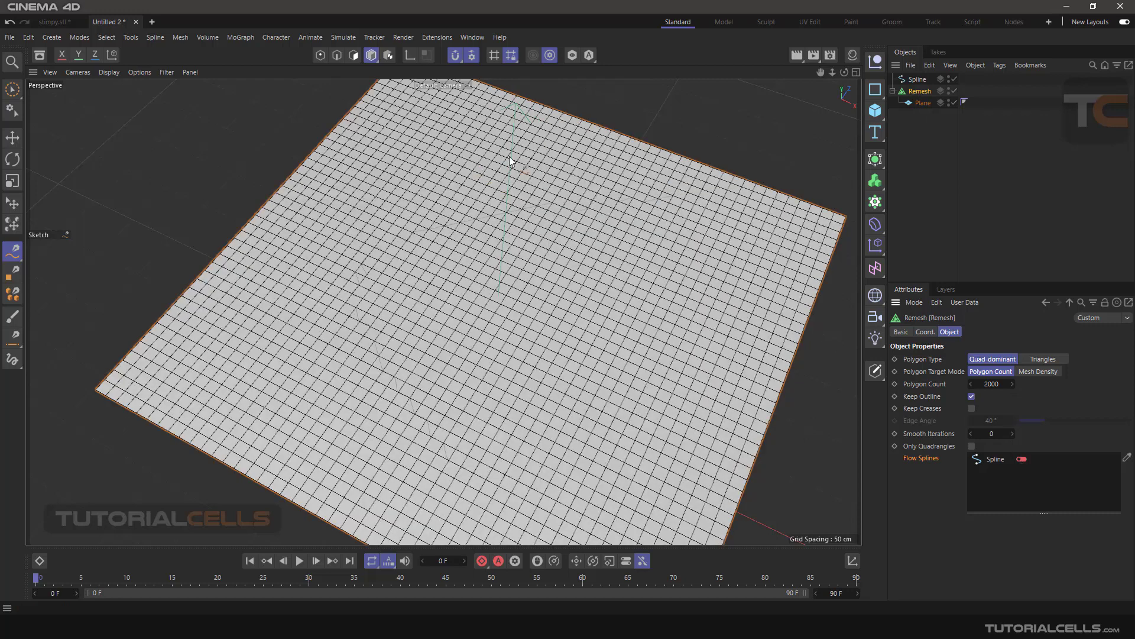
{"action": "left_click", "coordinate": [1020, 459]}
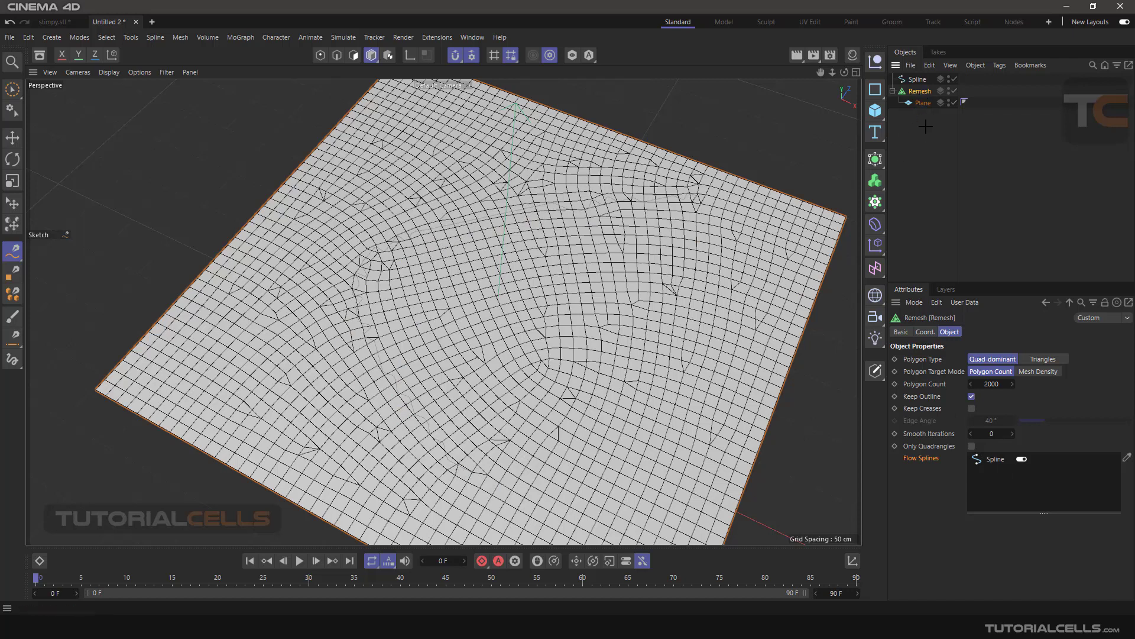
{"action": "left_click_drag", "start_coordinate": [926, 126], "coordinate": [908, 76]}
Switch to the stimpy document, nest the stimpy model under the Remesh generator and select the generator.
{"action": "left_click", "coordinate": [57, 21]}
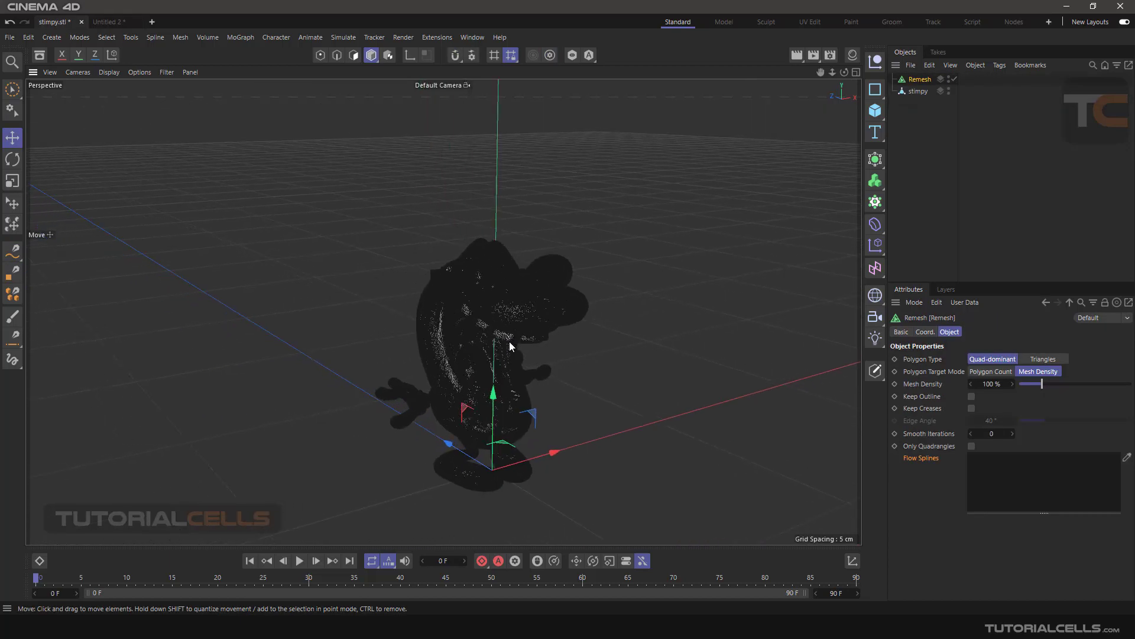
{"action": "scroll", "coordinate": [509, 343], "scroll_direction": "up", "scroll_amount": 3}
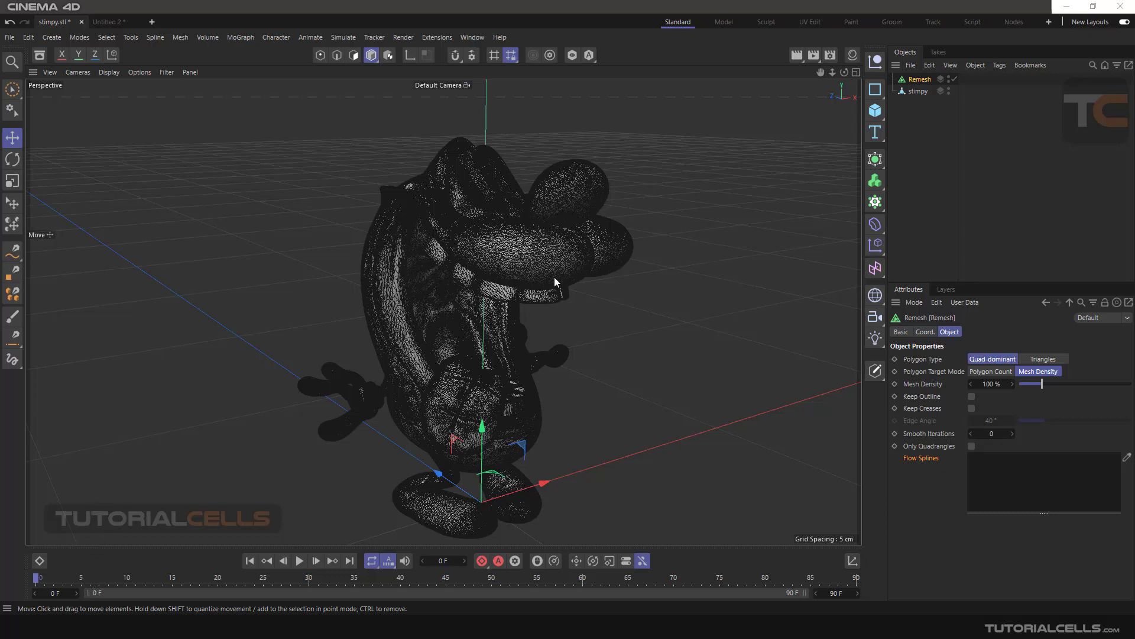
{"action": "mouse_move", "coordinate": [545, 278]}
{"action": "left_mouse_down", "text": "alt"}
{"action": "mouse_move", "coordinate": [554, 267]}
{"action": "mouse_move", "coordinate": [538, 283]}
{"action": "left_mouse_up", "text": "alt"}
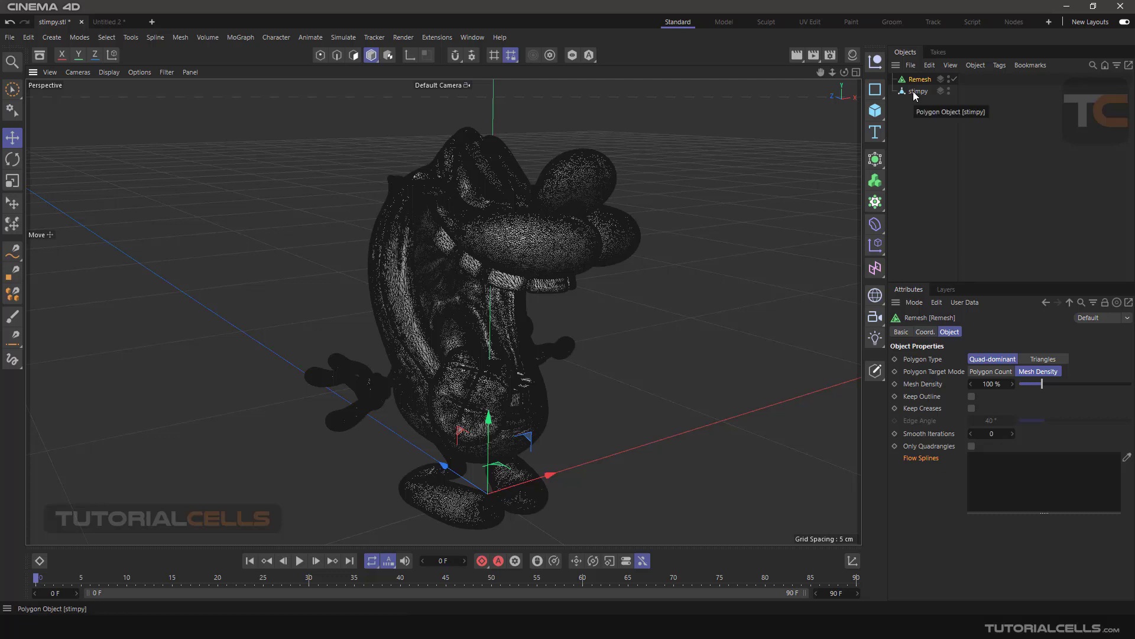
{"action": "left_click_drag", "start_coordinate": [913, 91], "coordinate": [921, 79]}
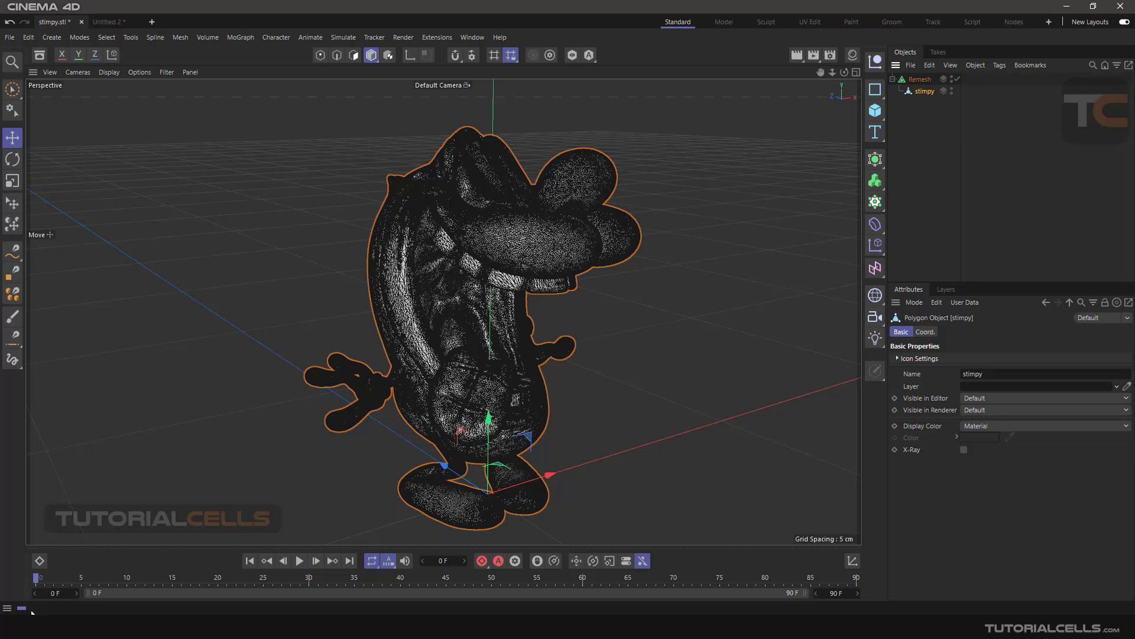
{"action": "left_click", "coordinate": [919, 79]}
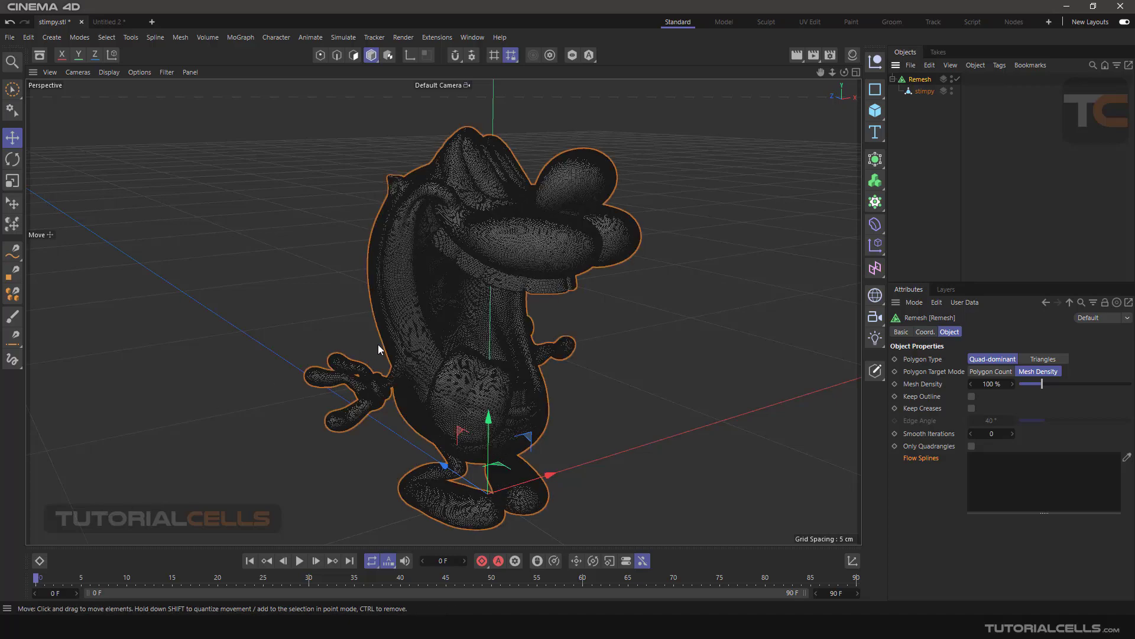
Examine the remeshed stimpy model's polygons up close around the nose, teeth and mouth, and as a whole figure.
{"action": "scroll", "coordinate": [531, 252], "scroll_direction": "up", "scroll_amount": 1}
{"action": "scroll", "coordinate": [530, 252], "scroll_direction": "up", "scroll_amount": 4}
{"action": "scroll", "coordinate": [548, 239], "scroll_direction": "down", "scroll_amount": 2}
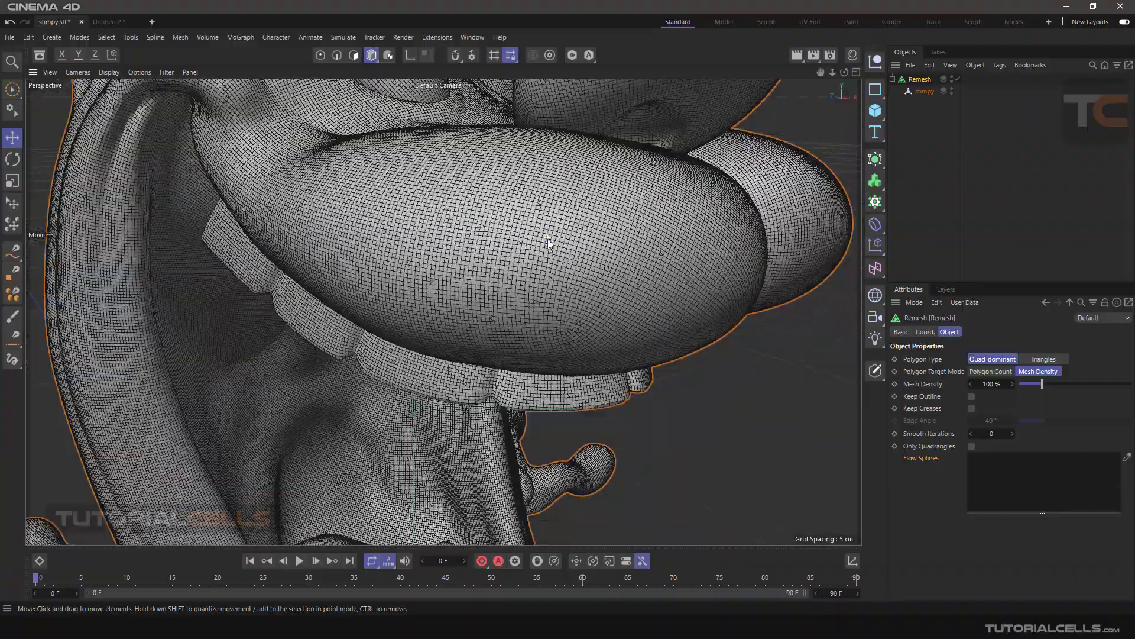
{"action": "scroll", "coordinate": [546, 243], "scroll_direction": "down", "scroll_amount": 2}
{"action": "scroll", "coordinate": [537, 241], "scroll_direction": "up", "scroll_amount": 3}
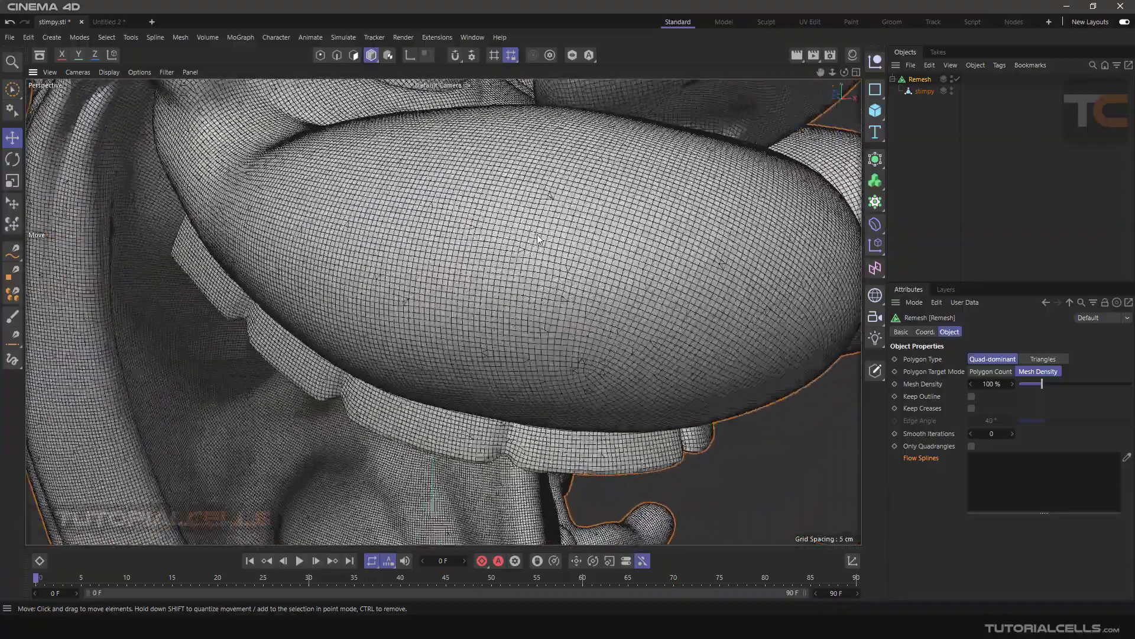
{"action": "scroll", "coordinate": [509, 248], "scroll_direction": "down", "scroll_amount": 2}
{"action": "scroll", "coordinate": [485, 260], "scroll_direction": "down", "scroll_amount": 2}
{"action": "scroll", "coordinate": [524, 223], "scroll_direction": "up", "scroll_amount": 1}
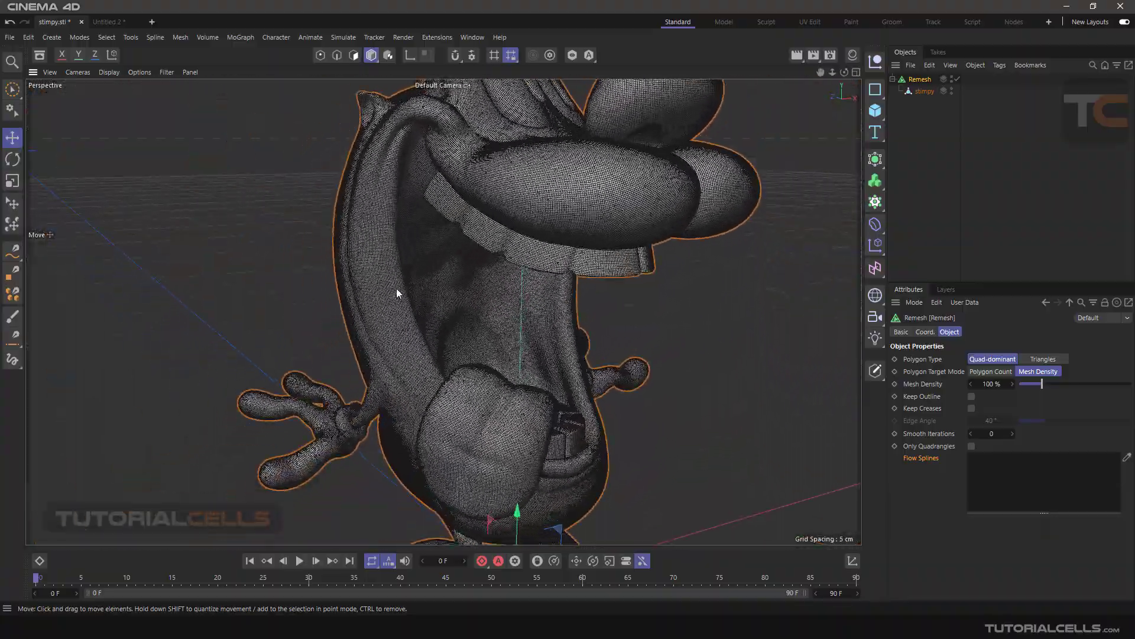
{"action": "scroll", "coordinate": [380, 299], "scroll_direction": "up", "scroll_amount": 4}
{"action": "scroll", "coordinate": [380, 298], "scroll_direction": "up", "scroll_amount": 2}
{"action": "scroll", "coordinate": [378, 296], "scroll_direction": "down", "scroll_amount": 4}
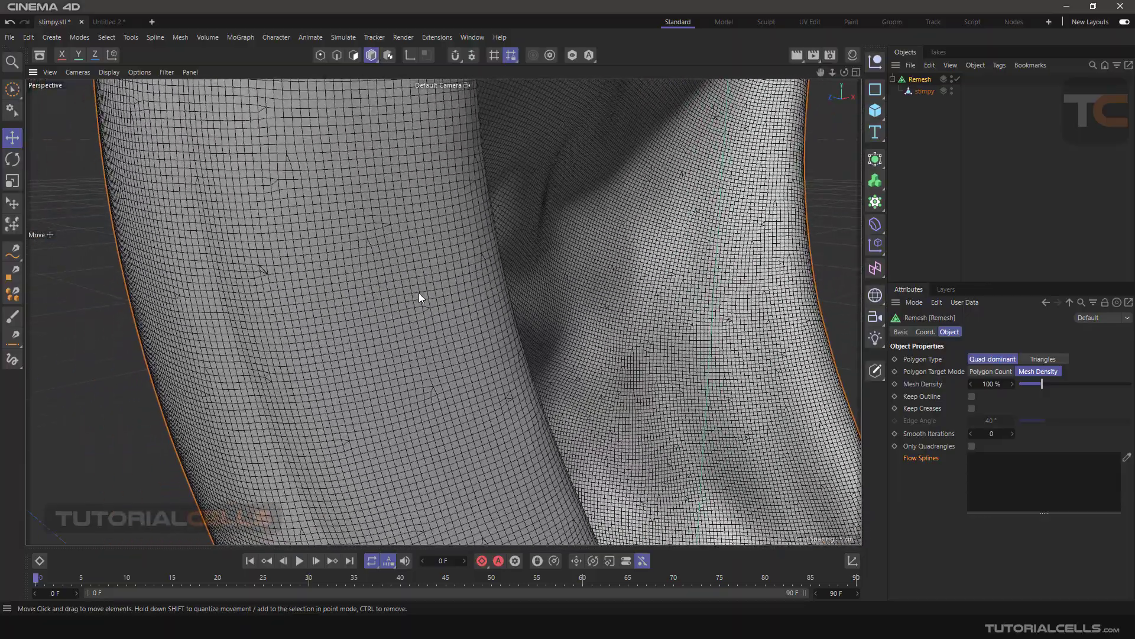
{"action": "scroll", "coordinate": [416, 296], "scroll_direction": "down", "scroll_amount": 4}
{"action": "scroll", "coordinate": [529, 275], "scroll_direction": "up", "scroll_amount": 5}
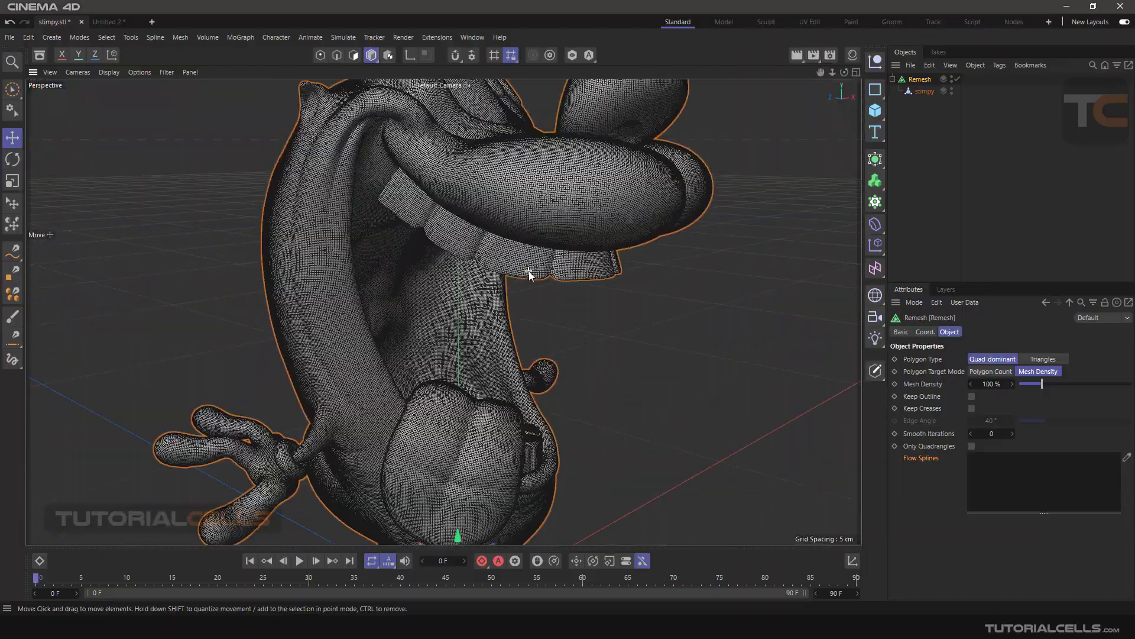
{"action": "scroll", "coordinate": [529, 275], "scroll_direction": "down", "scroll_amount": 2}
{"action": "scroll", "coordinate": [552, 291], "scroll_direction": "up", "scroll_amount": 2}
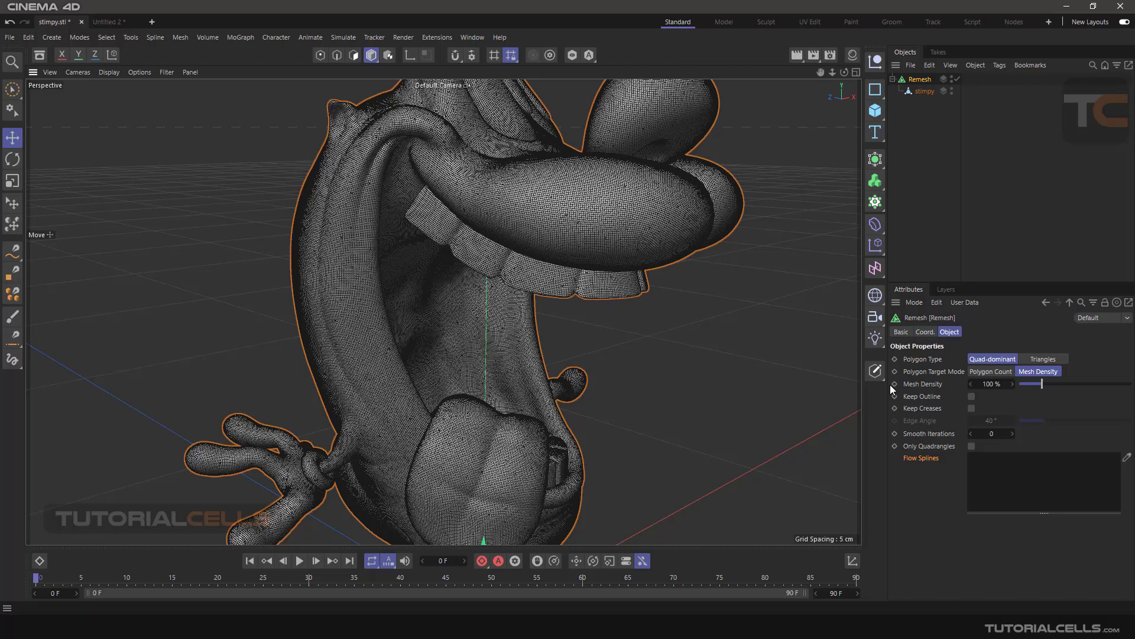
{"action": "scroll", "coordinate": [727, 326], "scroll_direction": "down", "scroll_amount": 5}
{"action": "left_click_drag", "start_coordinate": [718, 317], "coordinate": [660, 287], "text": "alt"}
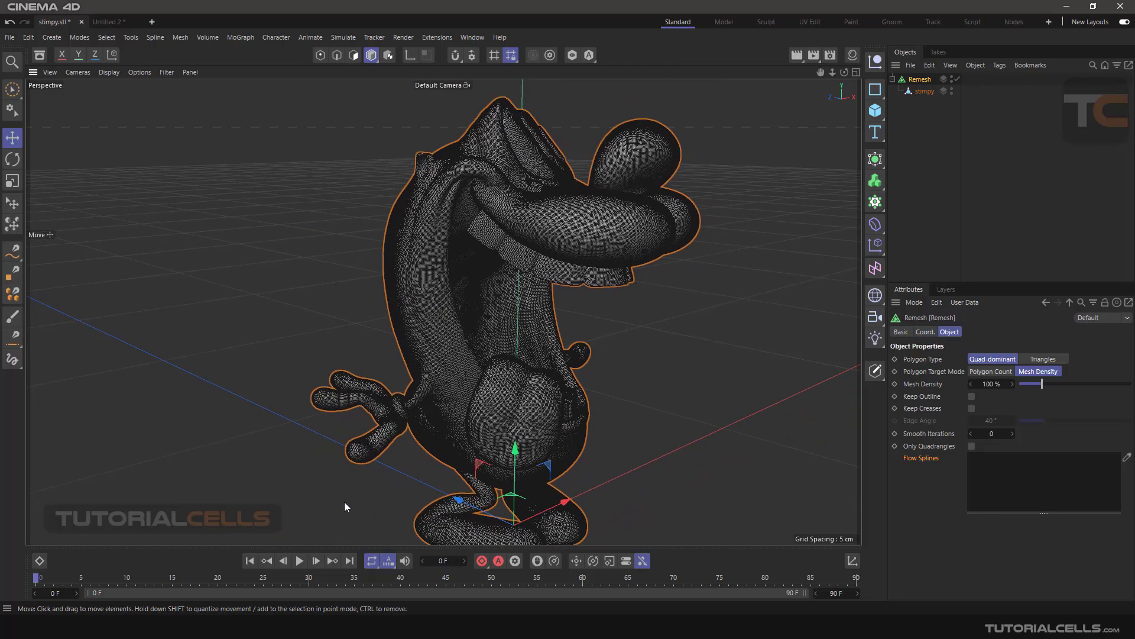